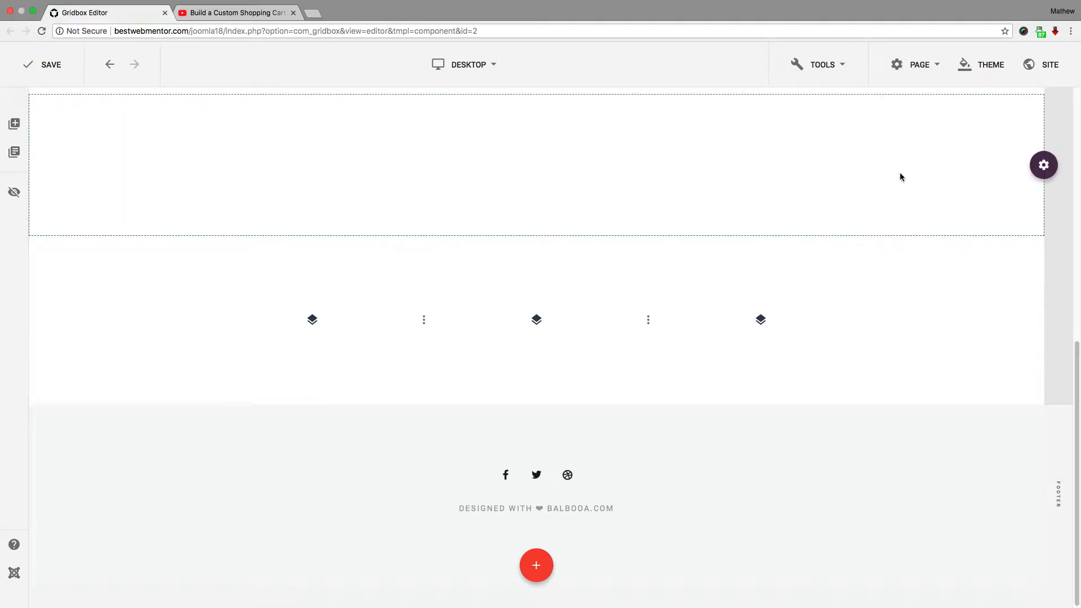
- Open the settings of the three-column section above the footer and keep its Full Width option enabled
mouse_move(1041, 164)
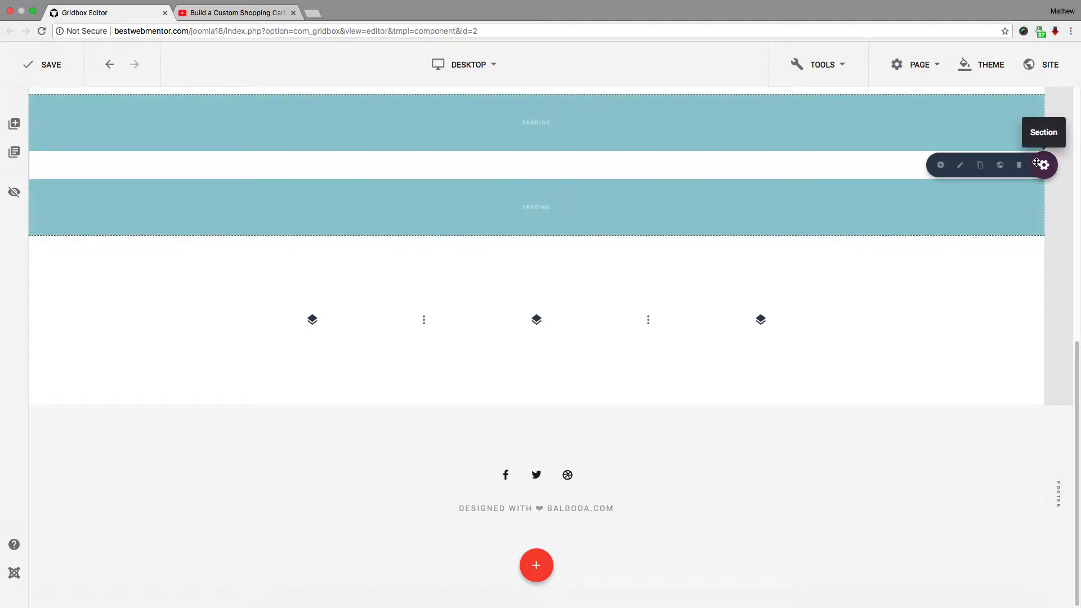
mouse_move(1044, 320)
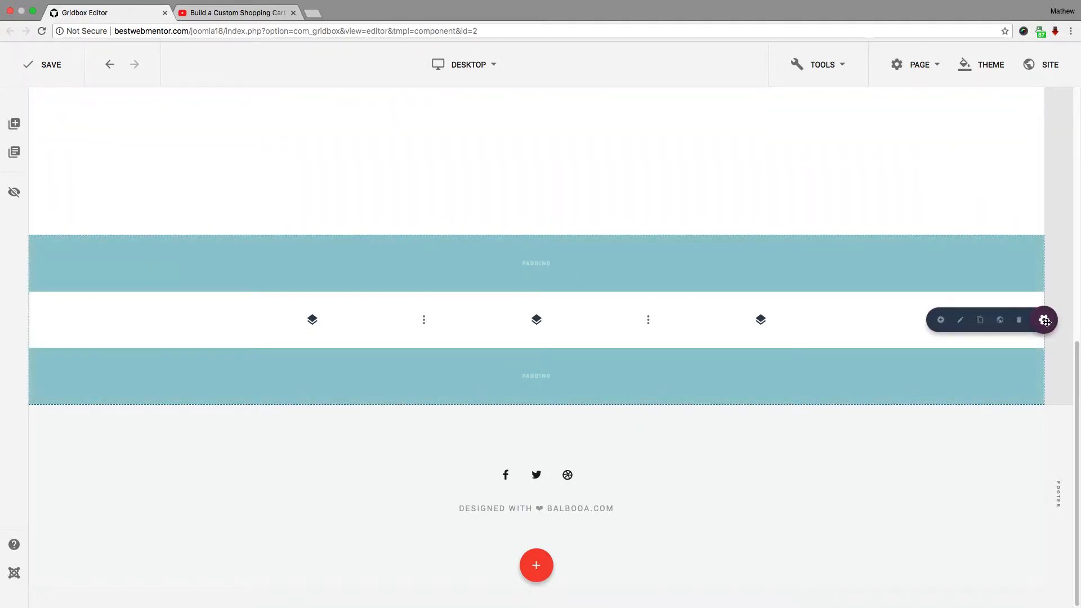
click(962, 320)
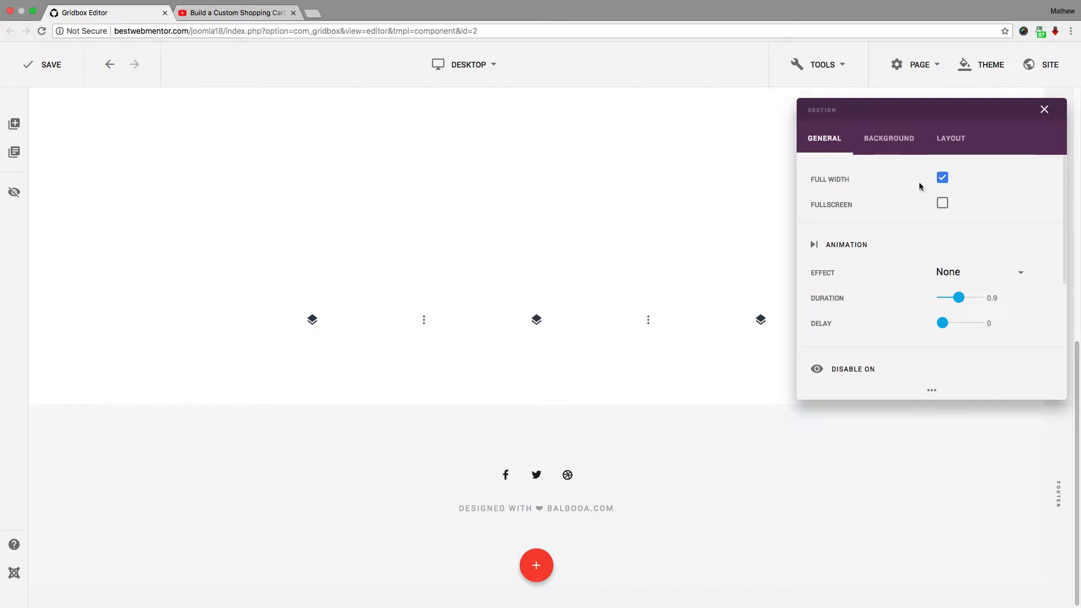
click(944, 179)
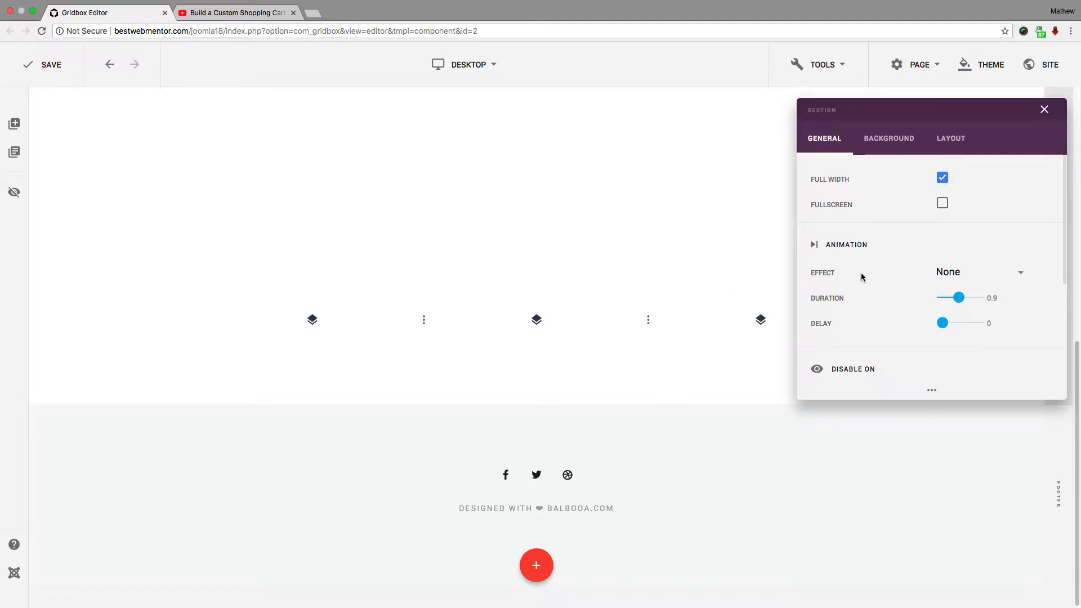
- Try the Bounce In animation effect on the section and set the effect back to None
scroll(867, 272, down, 1)
click(952, 255)
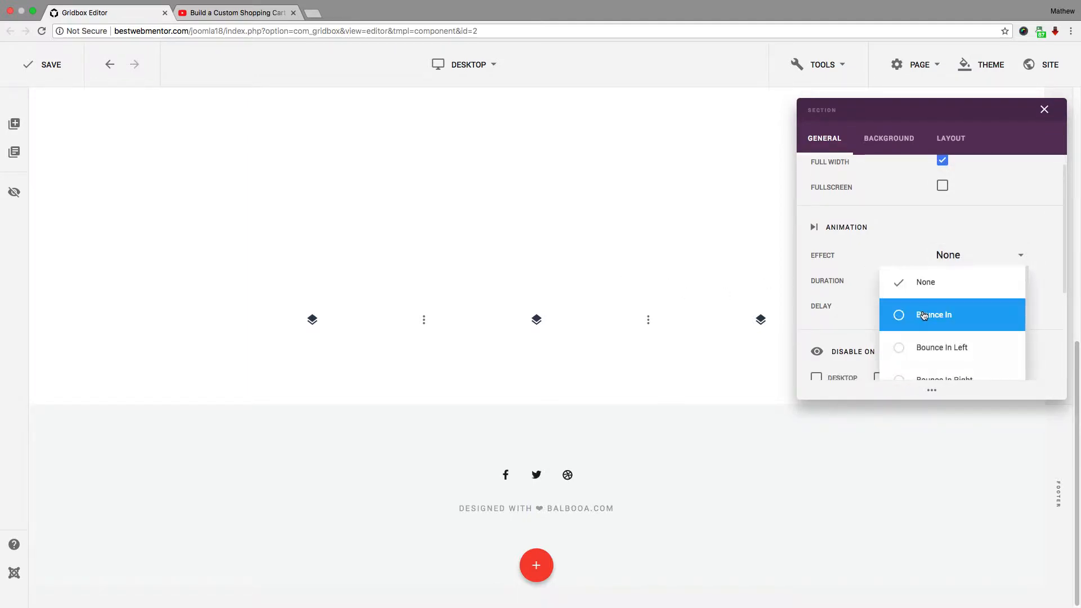
click(924, 316)
click(966, 255)
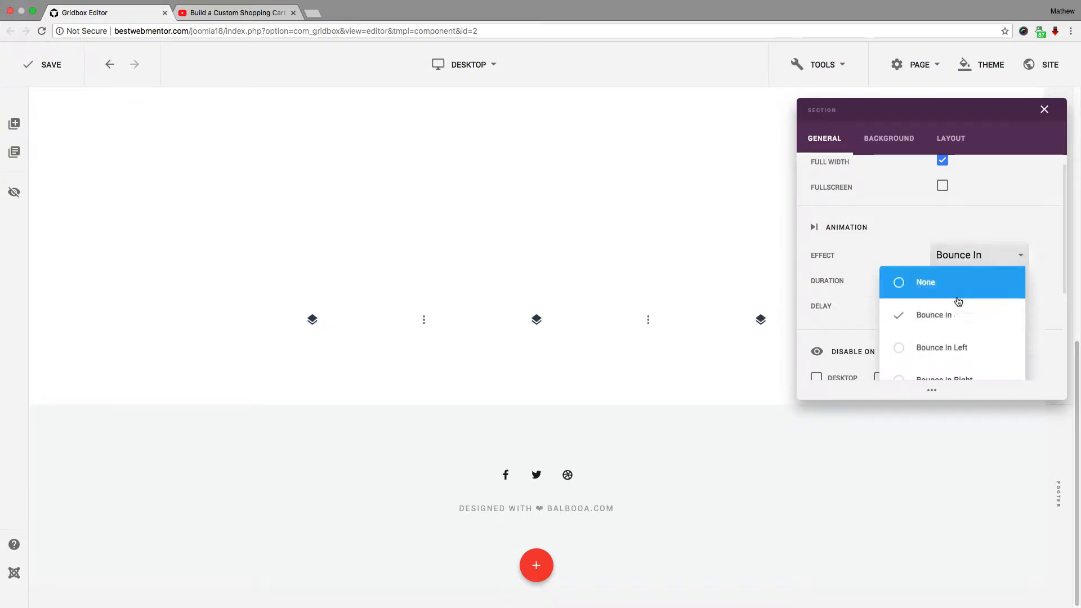
scroll(922, 340, down, 2)
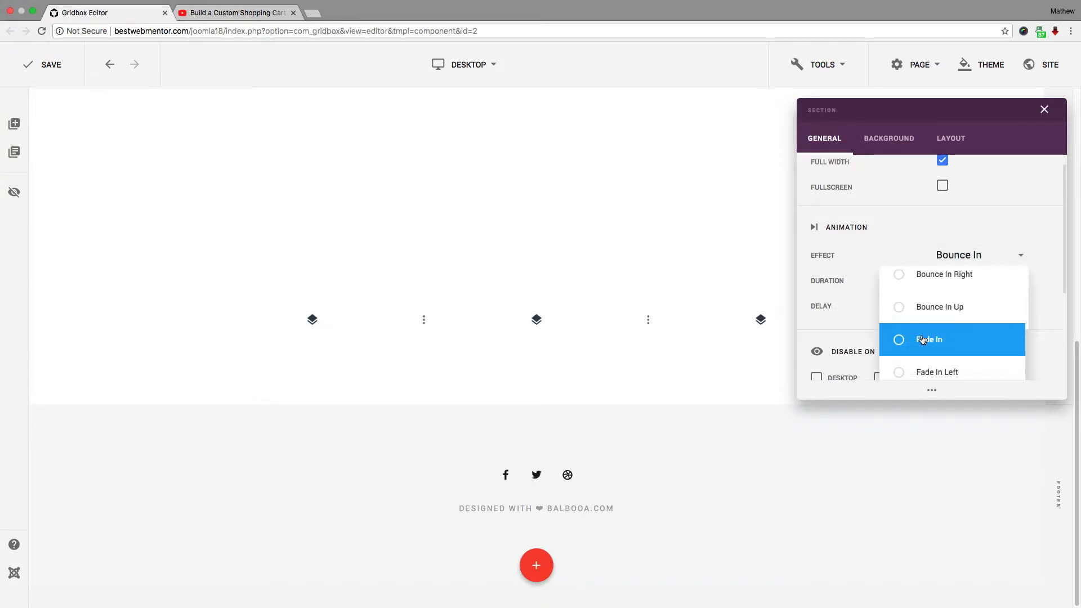
scroll(924, 340, up, 2)
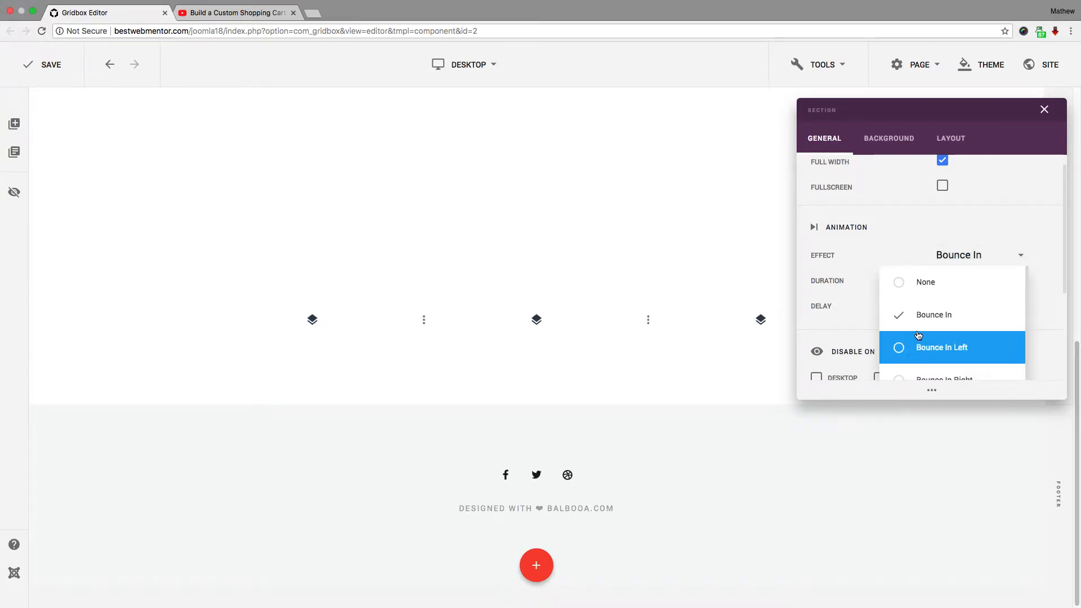
click(900, 283)
- Disable the section on desktop and enable it there again
scroll(898, 283, down, 5)
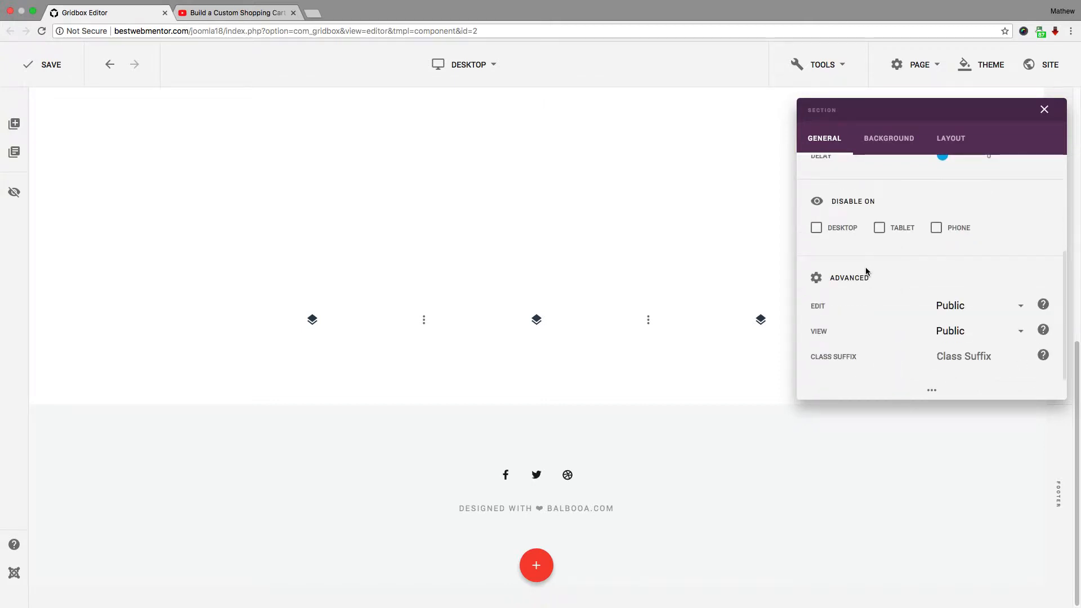
click(818, 229)
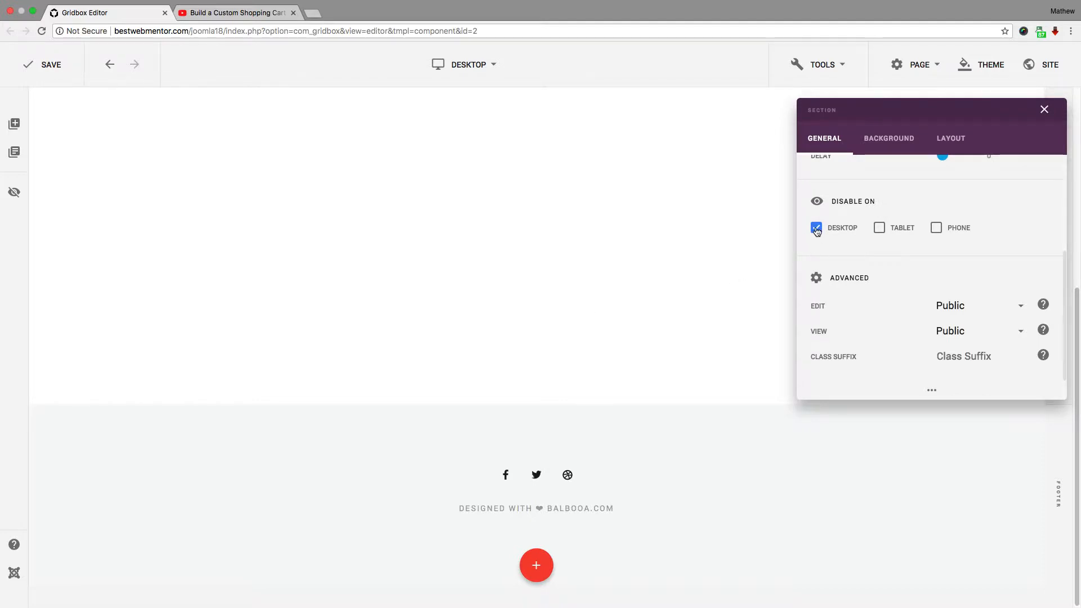
click(817, 230)
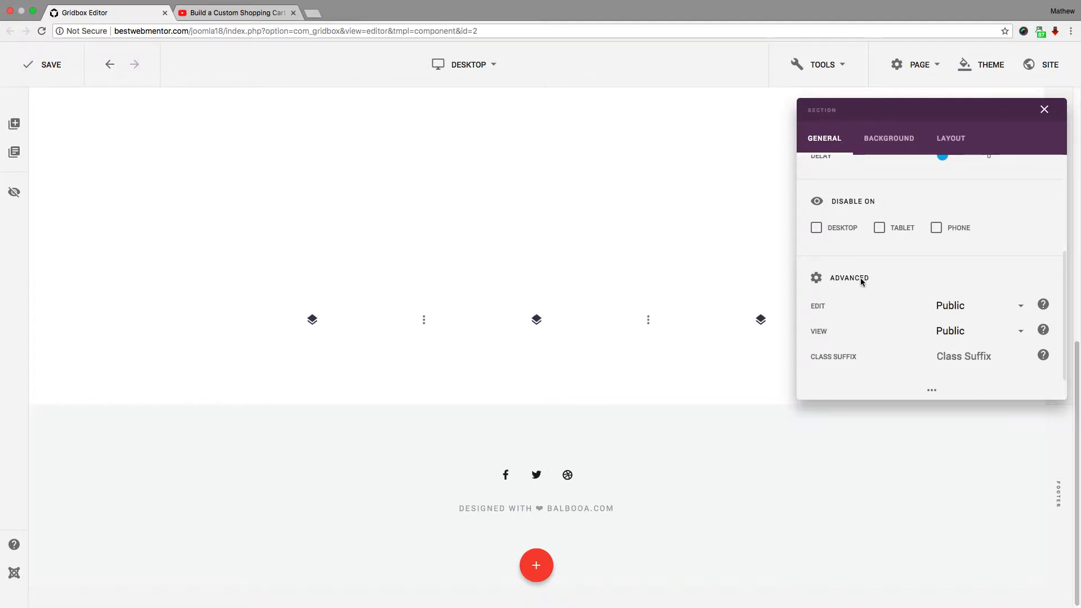
- Examine the access levels offered for editing the section and leave the choice unchanged
click(970, 308)
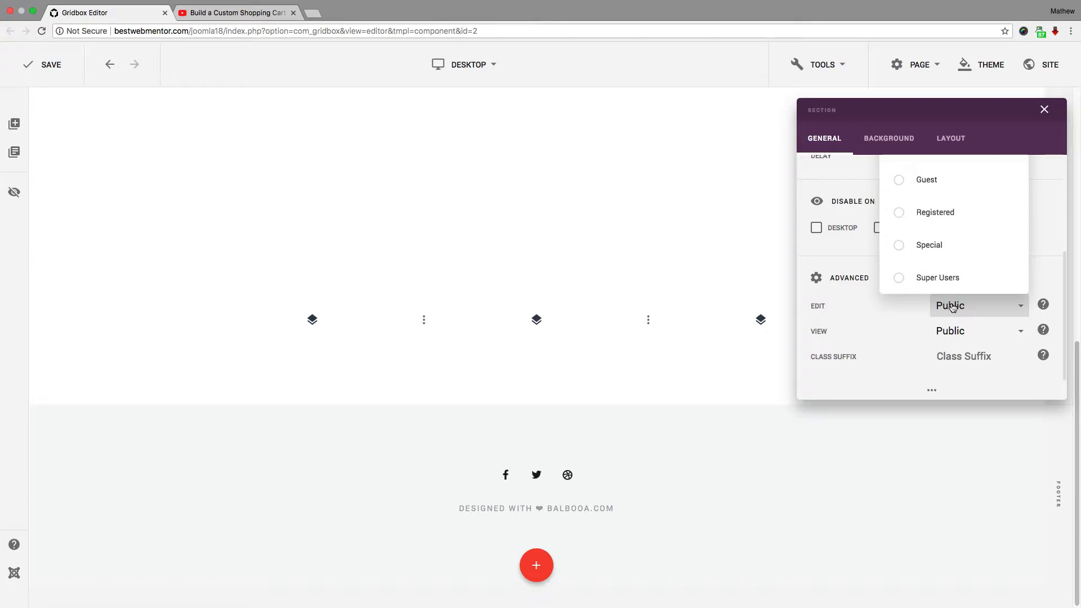
click(835, 262)
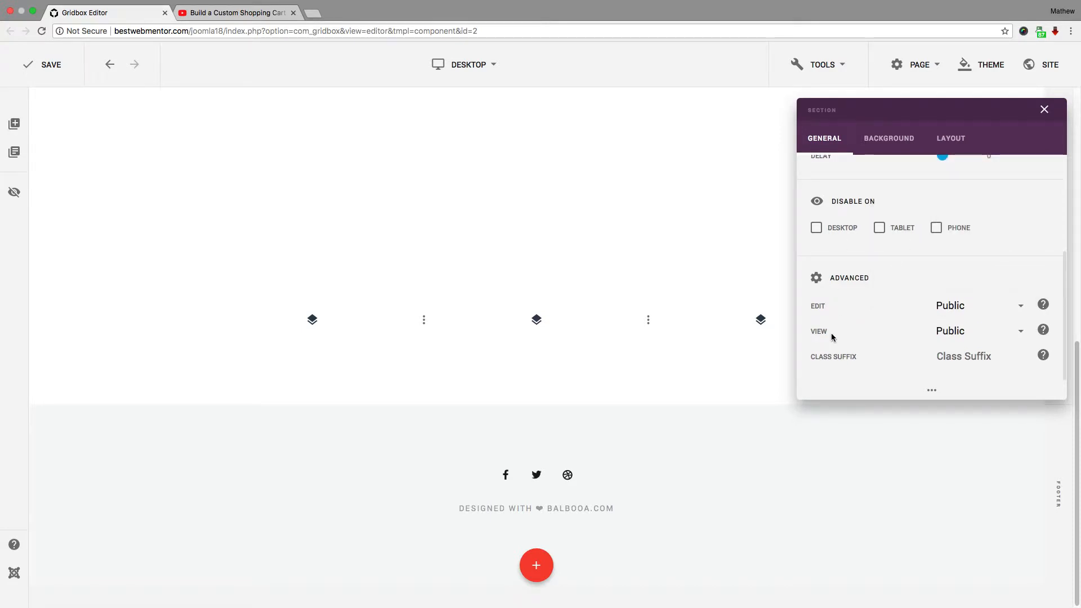
scroll(832, 336, up, 3)
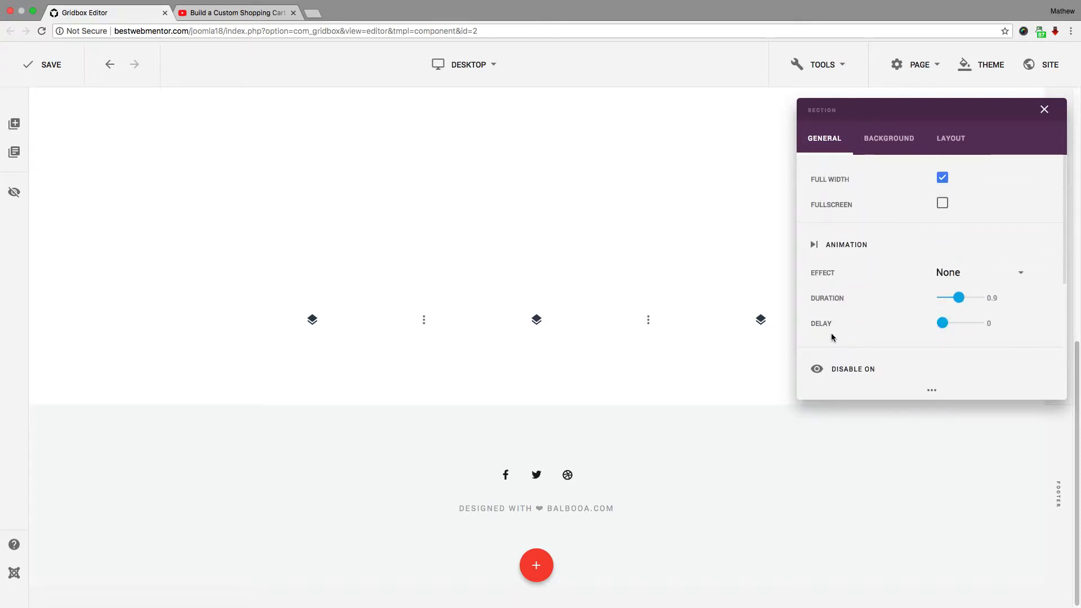
- Give the section a solid Color background and set the colour to green #3d9e69
click(889, 140)
scroll(904, 206, up, 3)
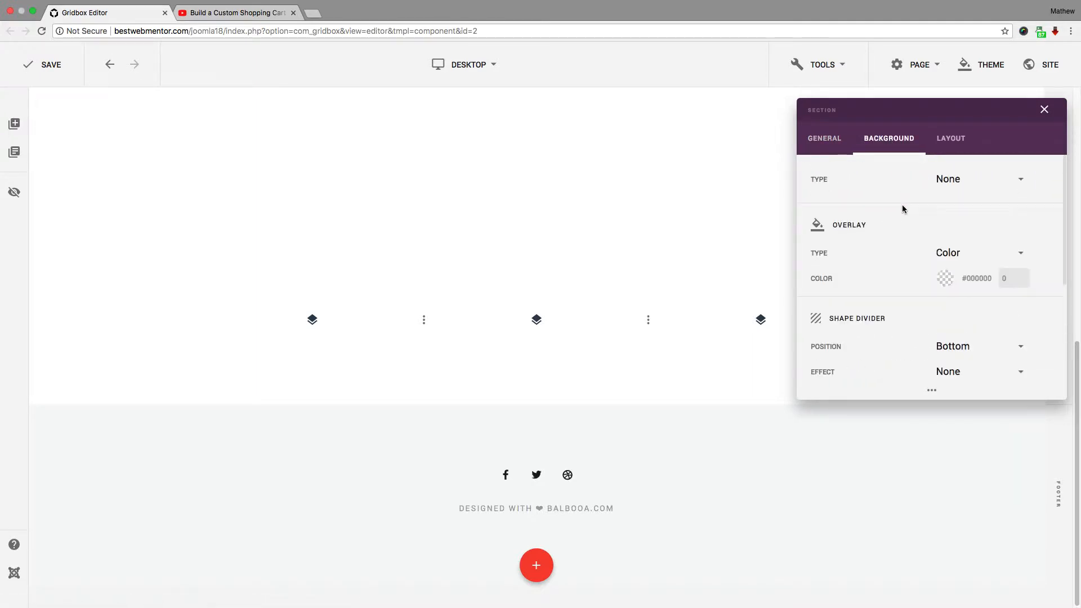
click(1008, 182)
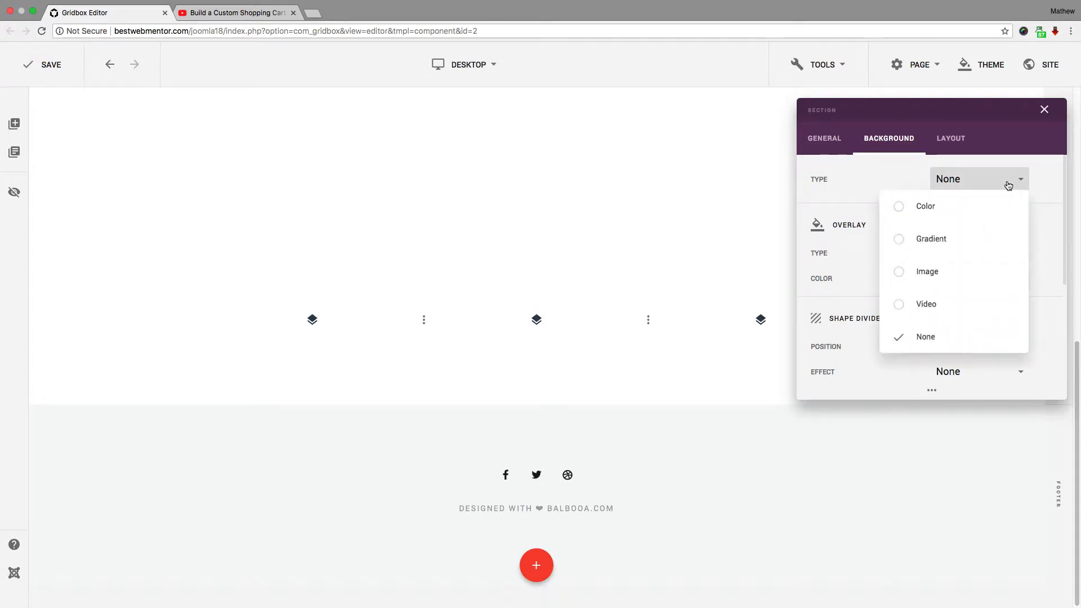
click(899, 207)
click(974, 204)
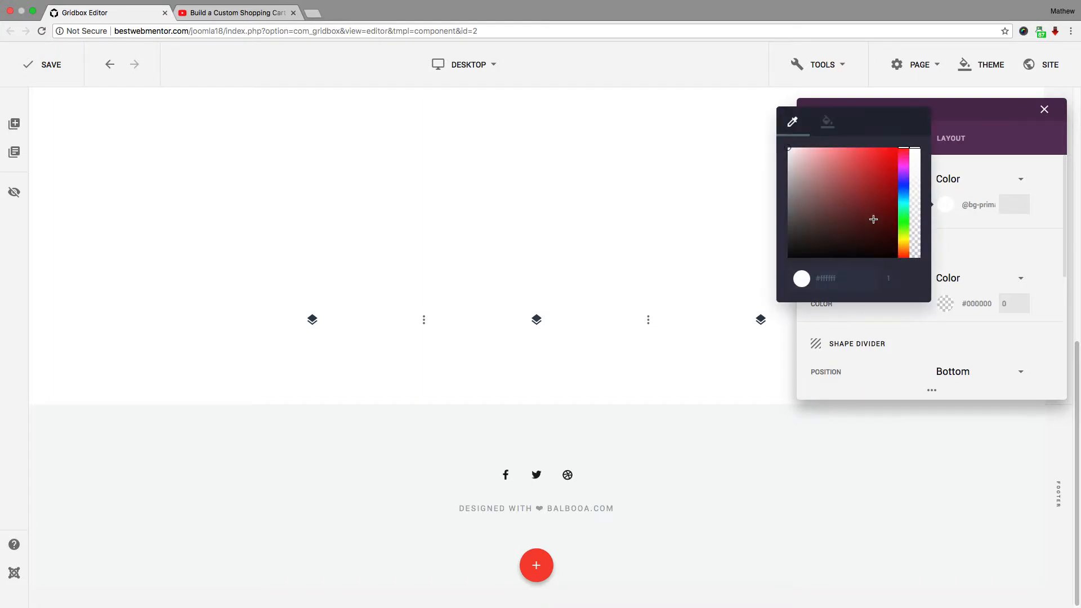
click(856, 189)
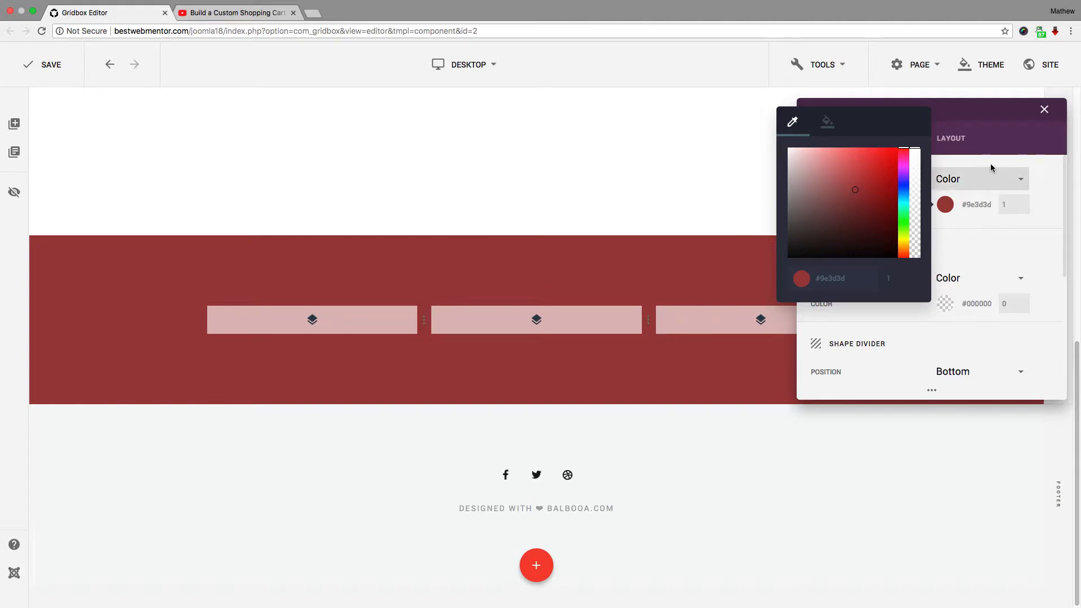
click(903, 212)
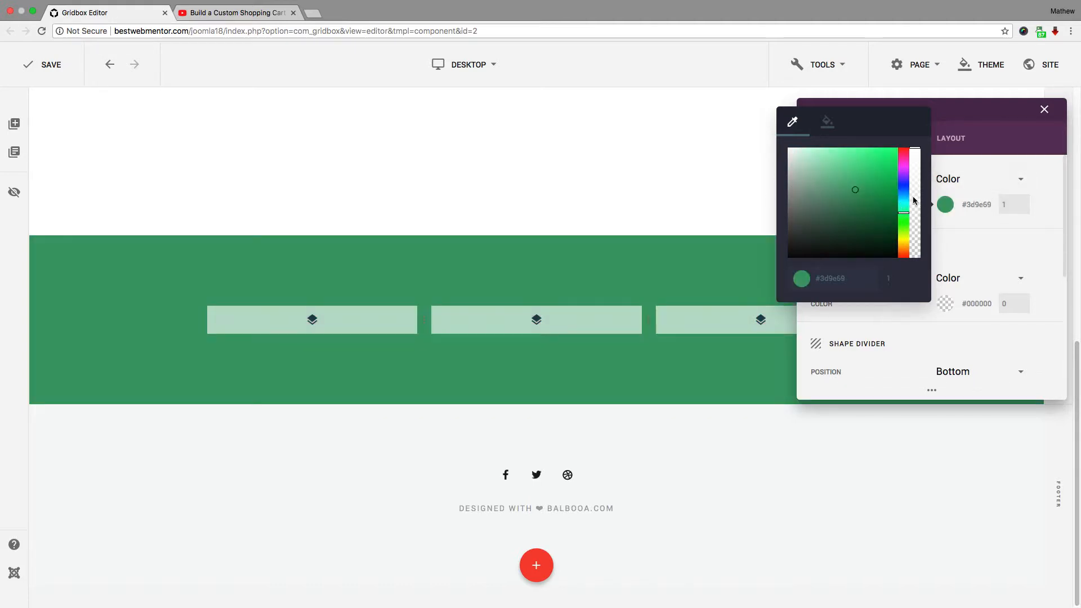
- Try the Gradient background type on the section and switch the type to Image
click(1016, 178)
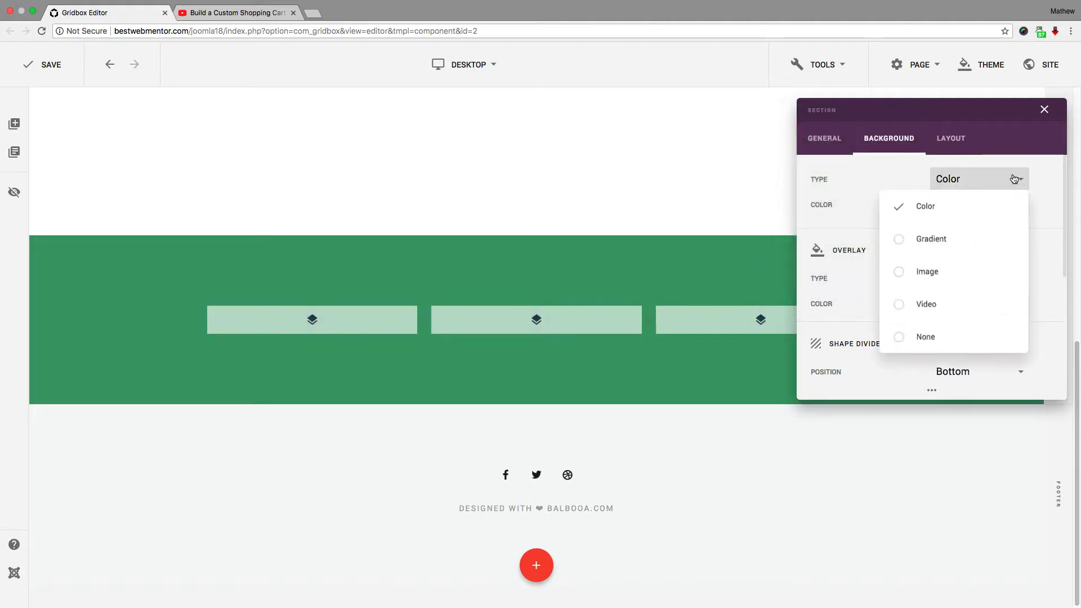
click(926, 239)
click(969, 179)
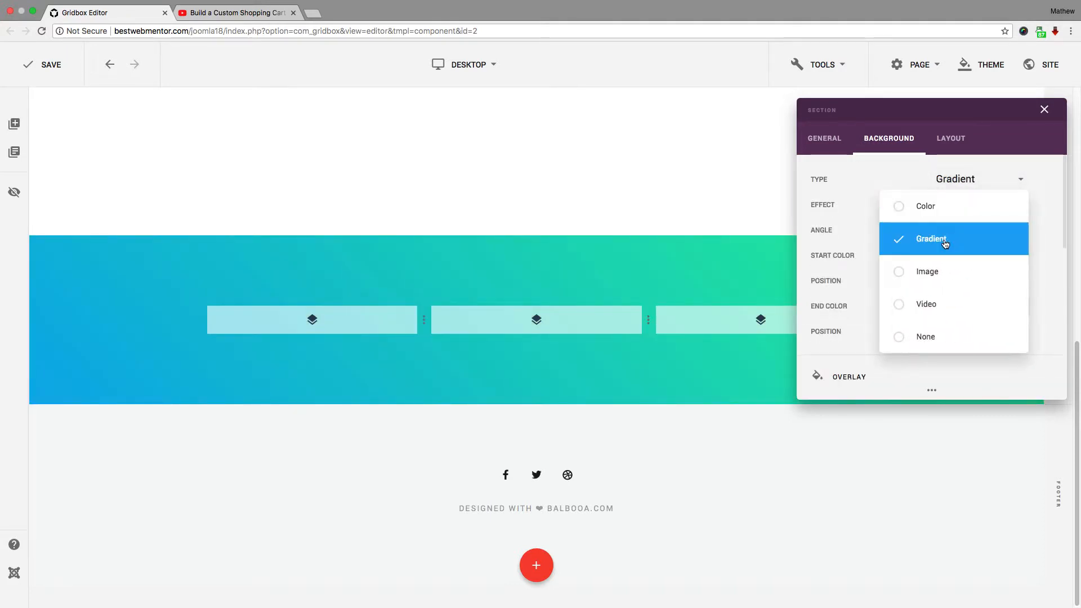
click(910, 270)
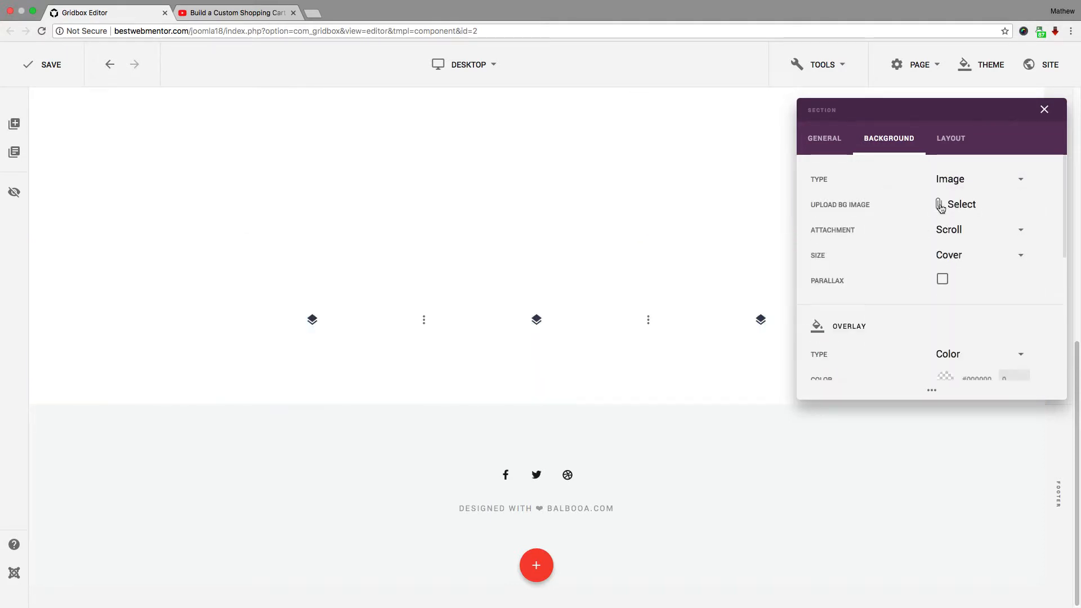
- Switch the section's background type to Video and enter the YouTube video ID ZDPwIqt5XZU
click(960, 179)
click(915, 305)
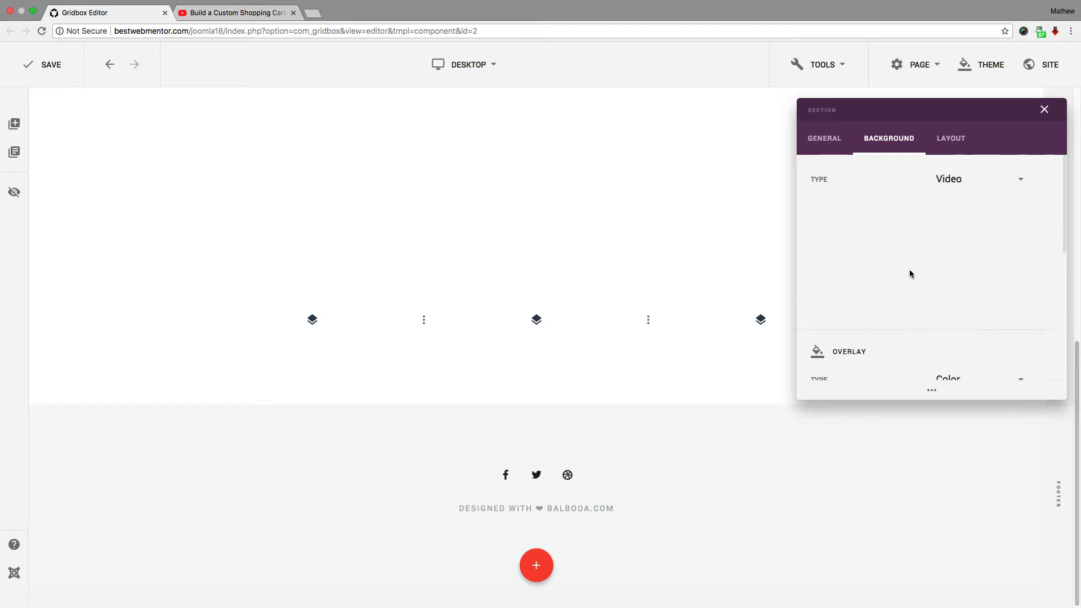
text(ZDPwIqt5XZU)
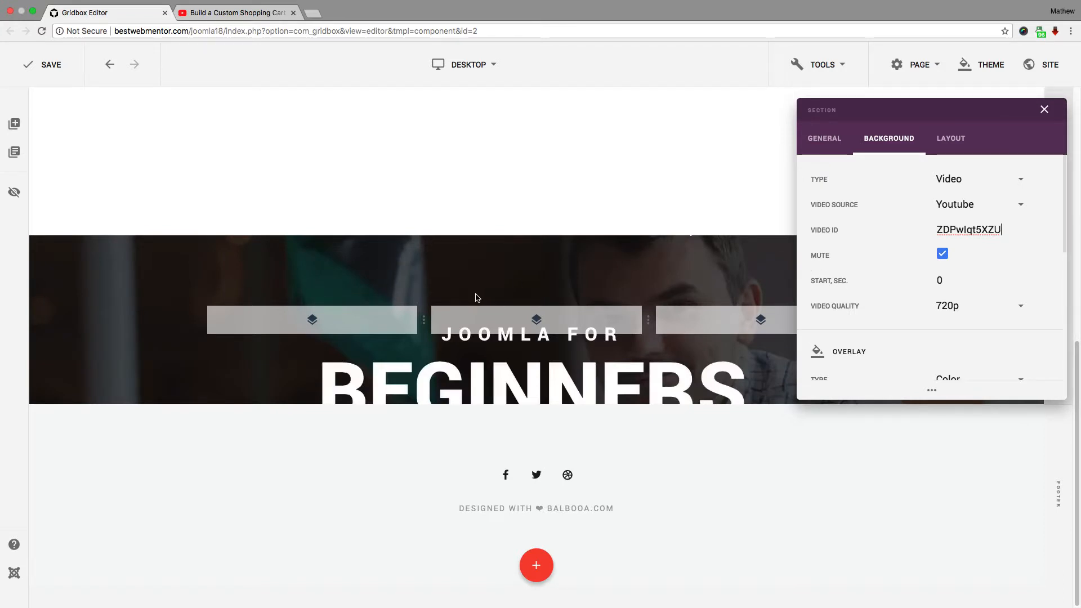
- Clear the background video ID and reset the section's background type to None
double_click(951, 227)
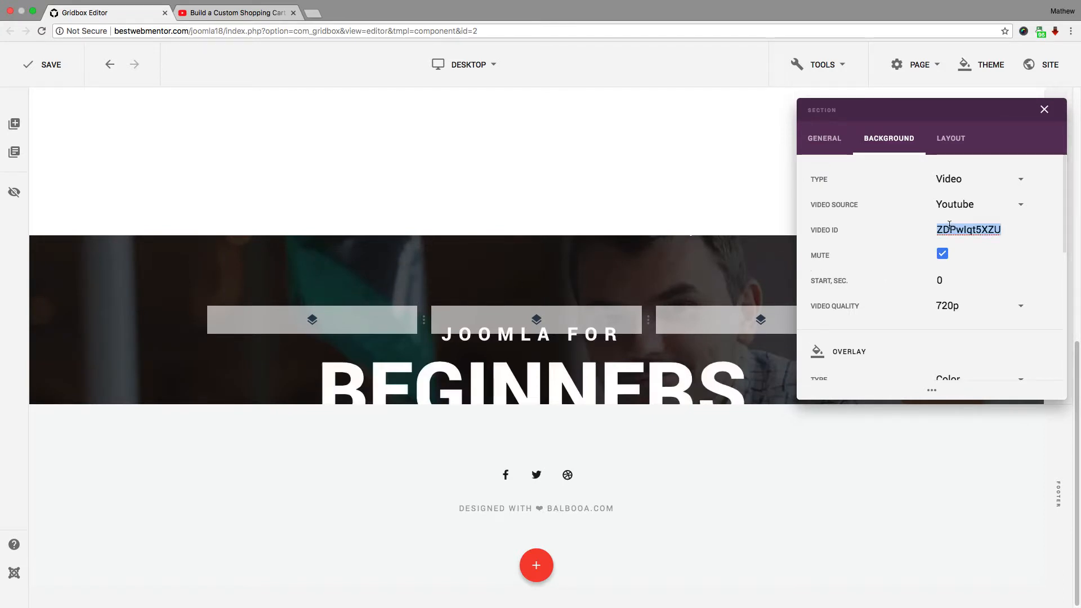
key(BackSpace)
click(952, 178)
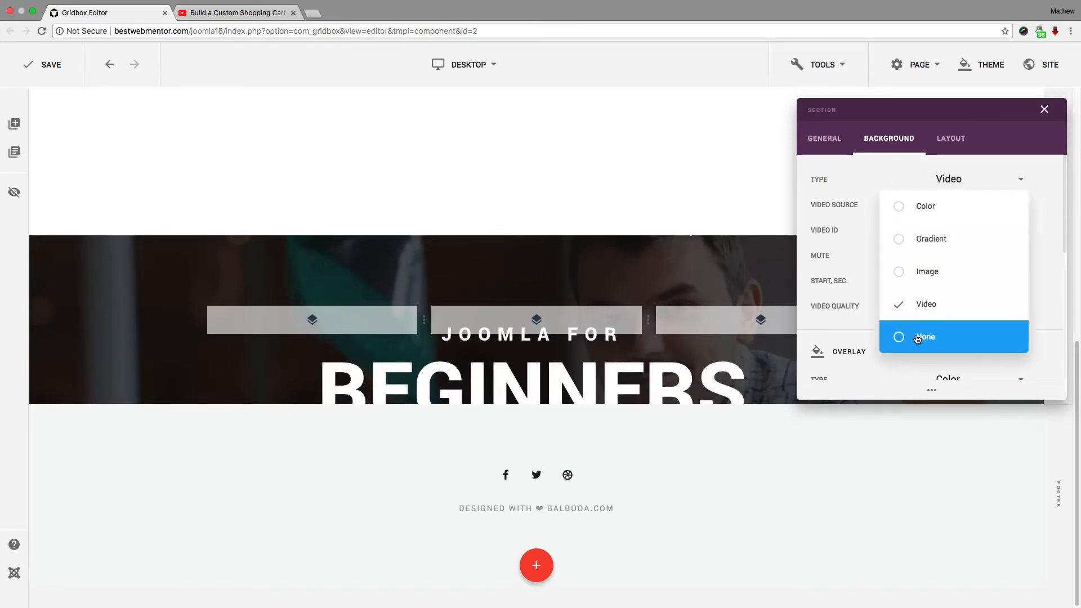
click(912, 337)
- Try a Gradient overlay on the section and set the overlay type back to Color
click(963, 253)
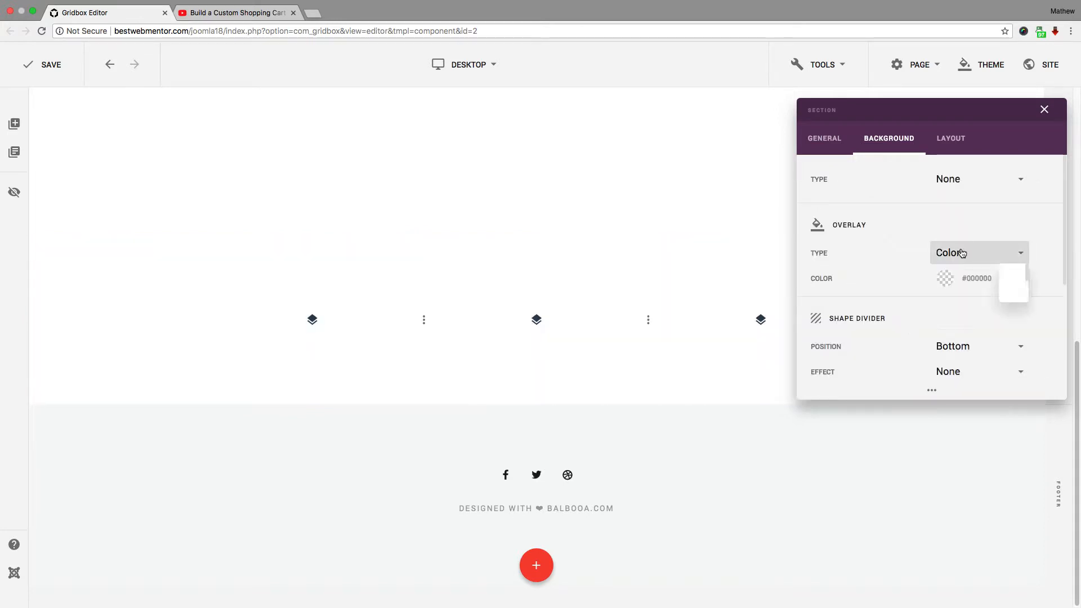
click(903, 312)
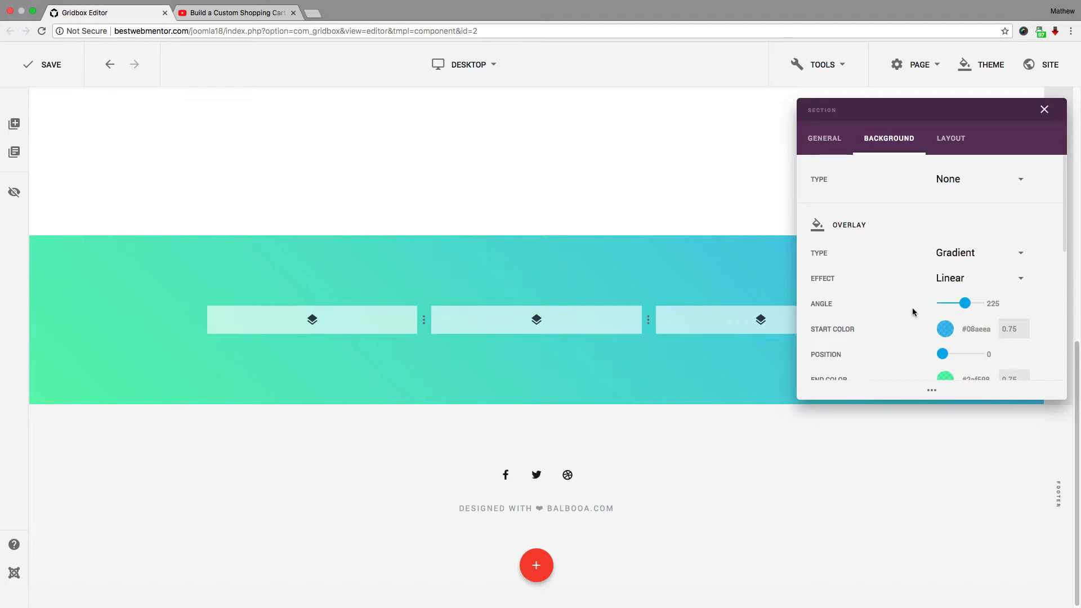
click(968, 259)
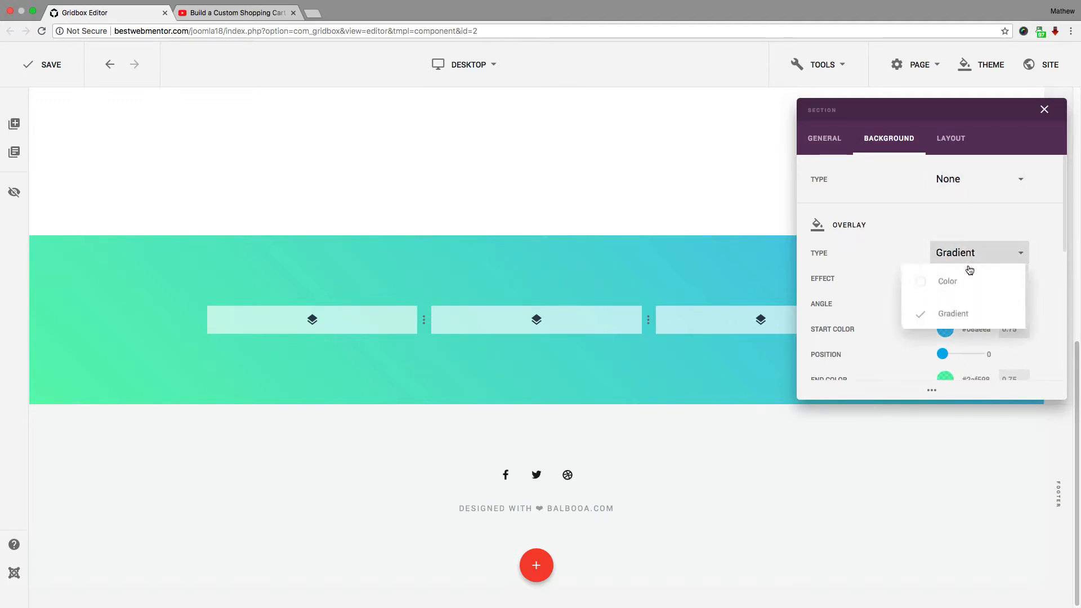
click(932, 281)
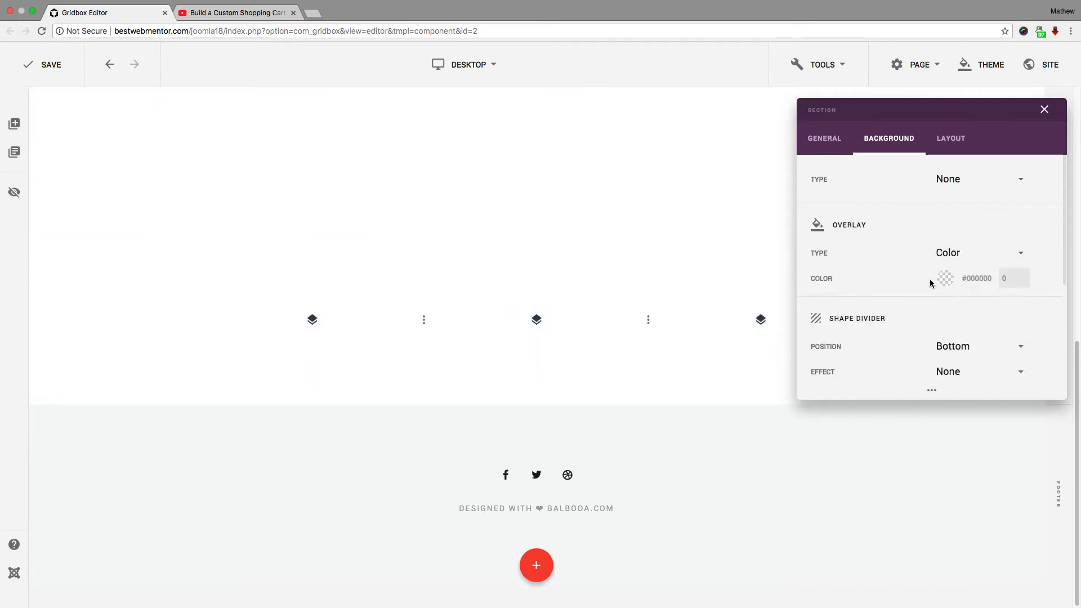
- Examine the section's padding and border settings in its layout options
click(976, 176)
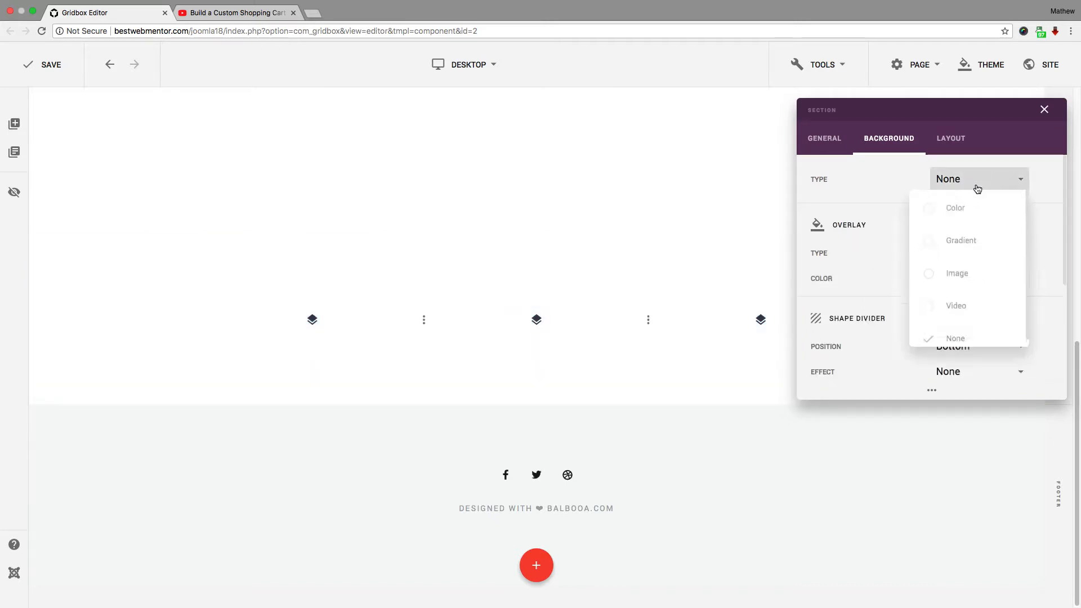
click(960, 141)
scroll(1006, 241, up, 3)
scroll(1004, 243, down, 3)
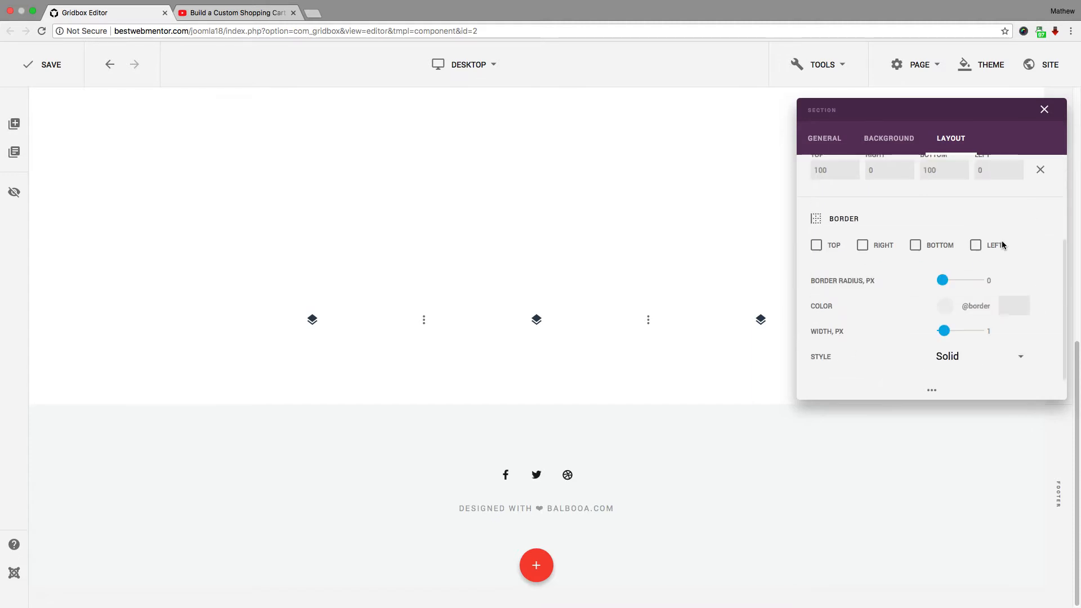
- Try the Triangle and Triangle Right shape divider effects at the bottom of the section
click(888, 138)
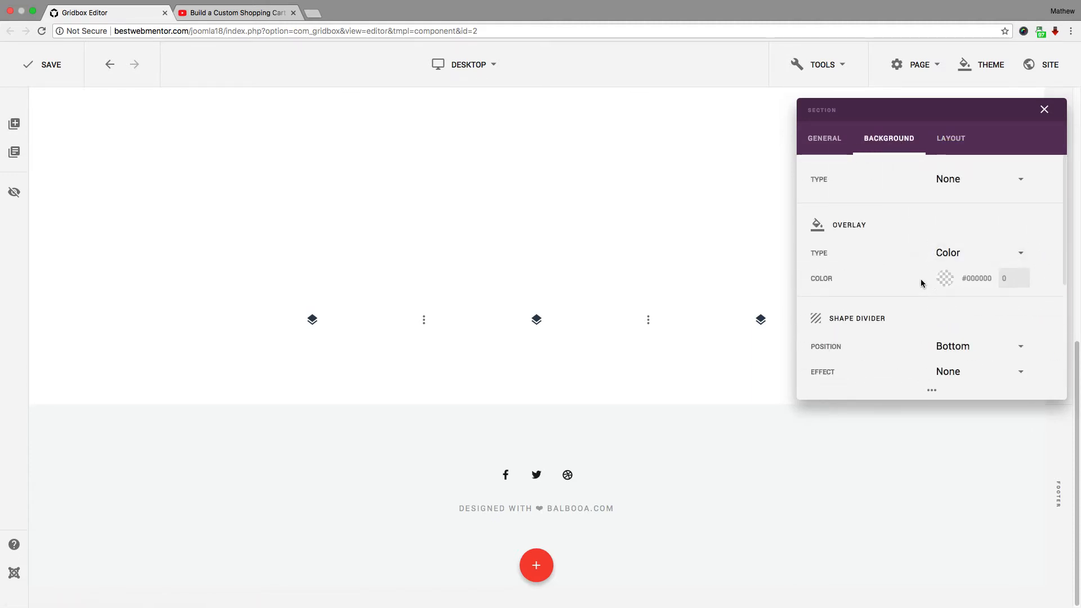
drag(1062, 273, 1060, 319)
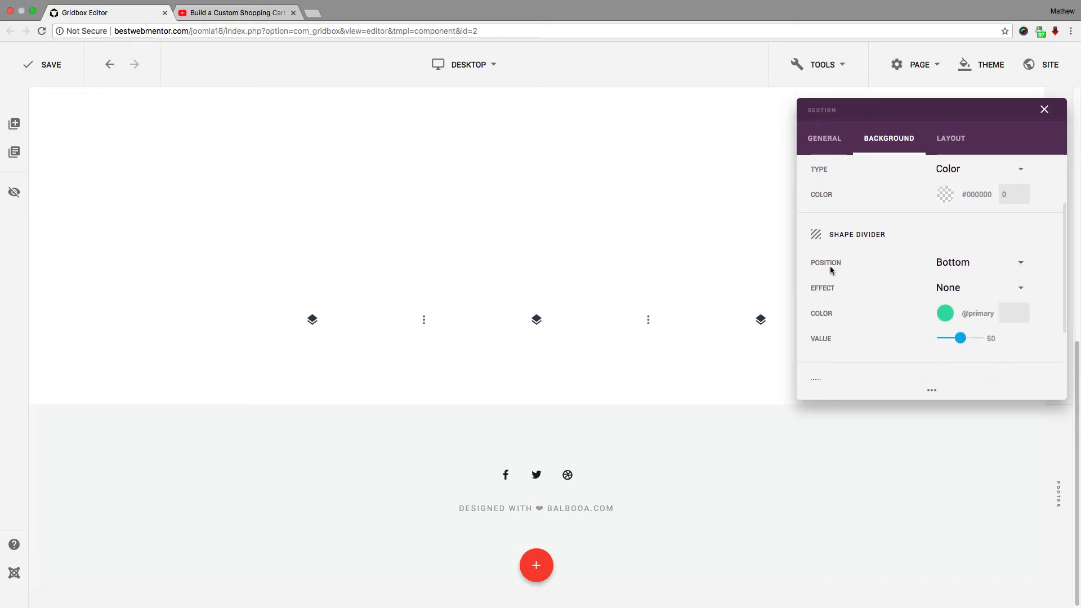
click(951, 261)
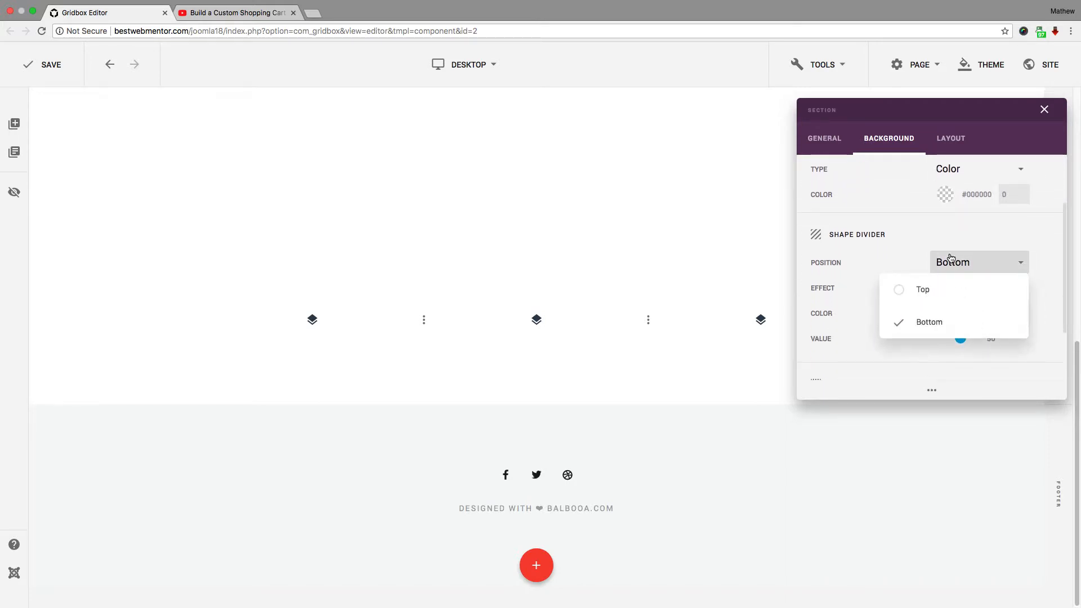
click(878, 237)
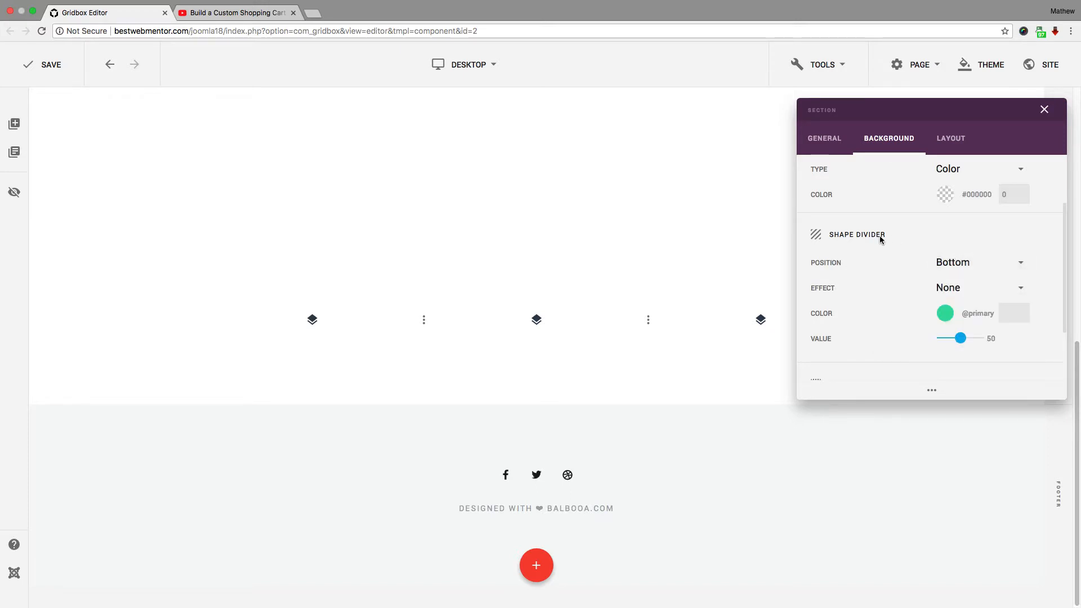
click(958, 290)
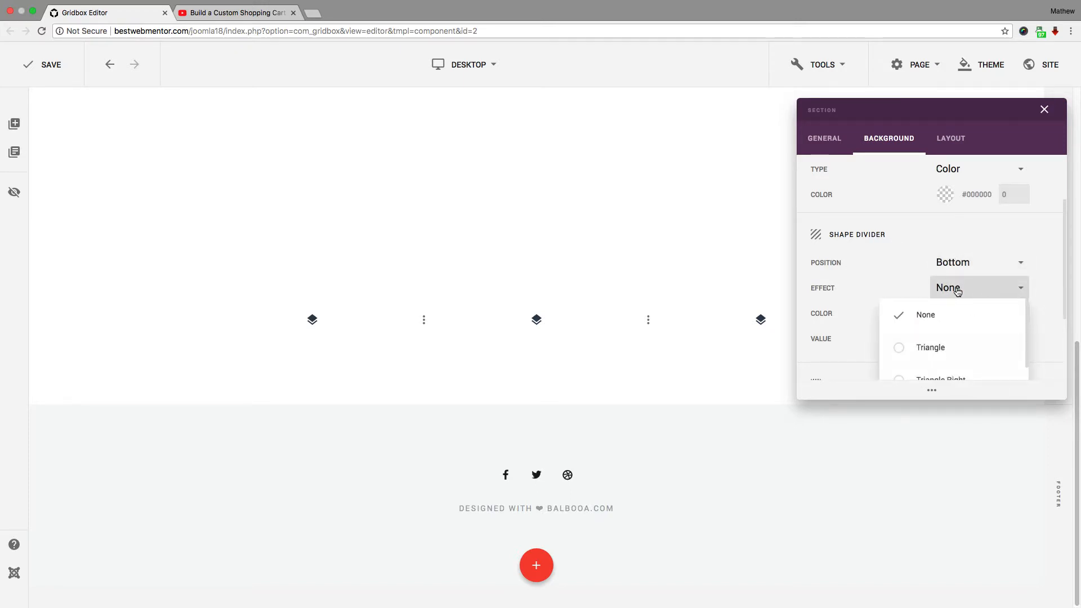
click(915, 349)
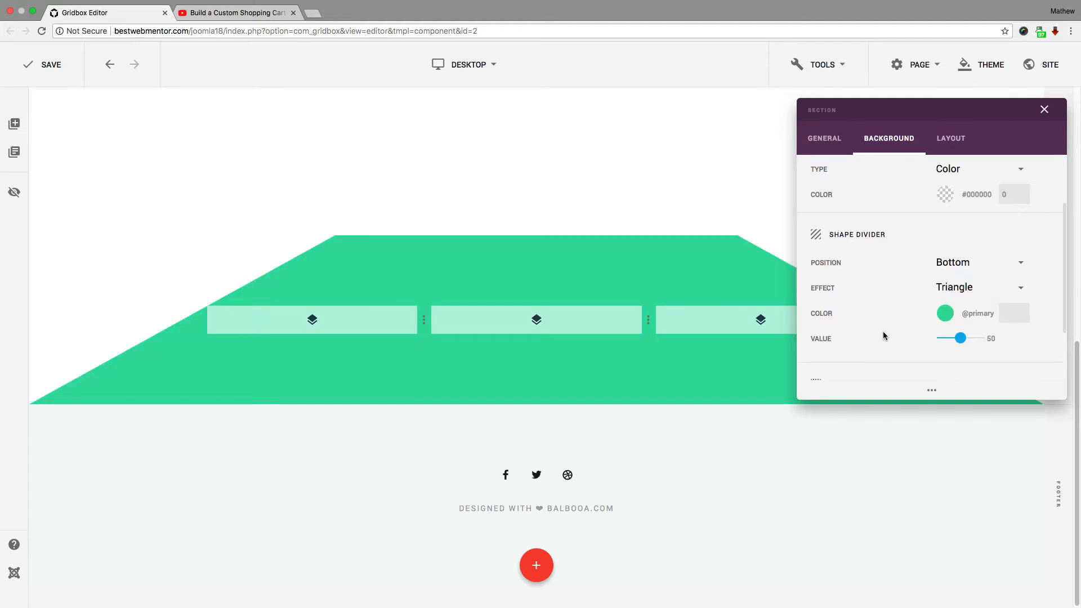
click(996, 287)
scroll(938, 346, down, 1)
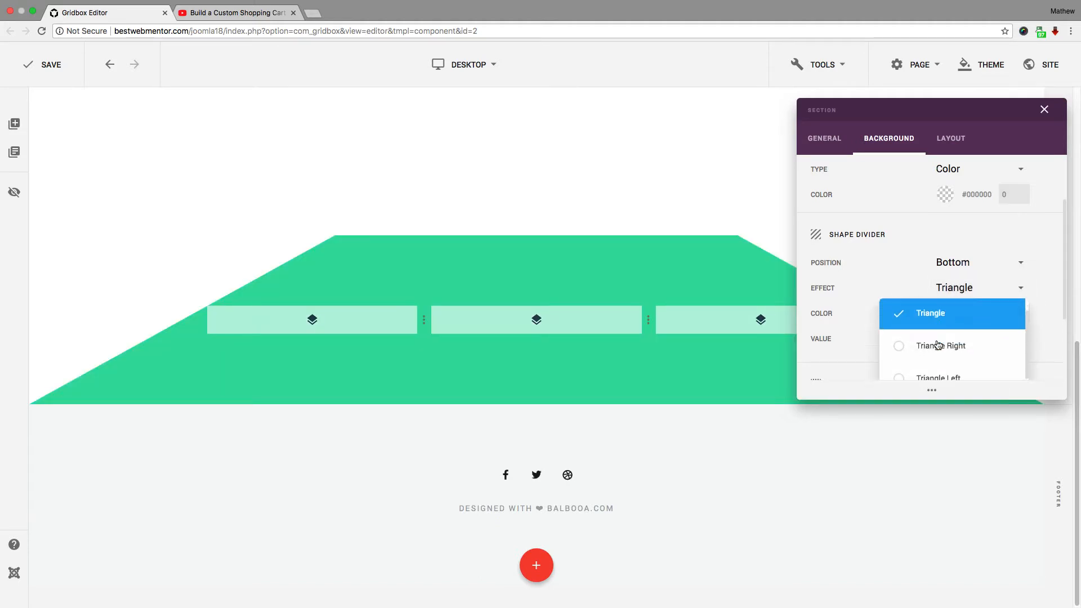
click(902, 347)
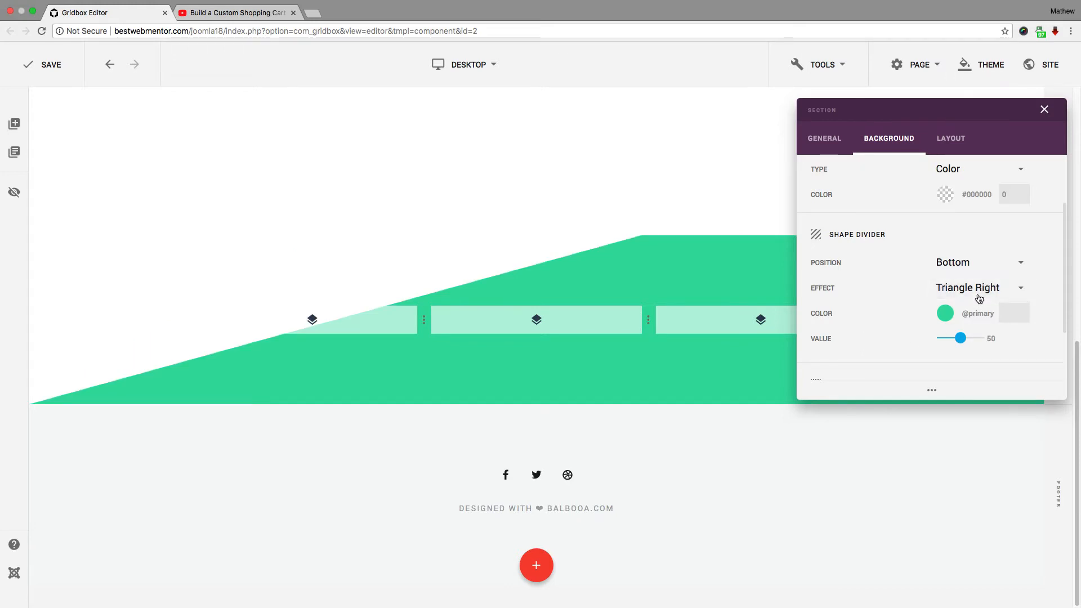
- Try the Waves, Vertex and Spectre Right effects on the section's bottom shape divider
click(957, 288)
scroll(933, 343, down, 3)
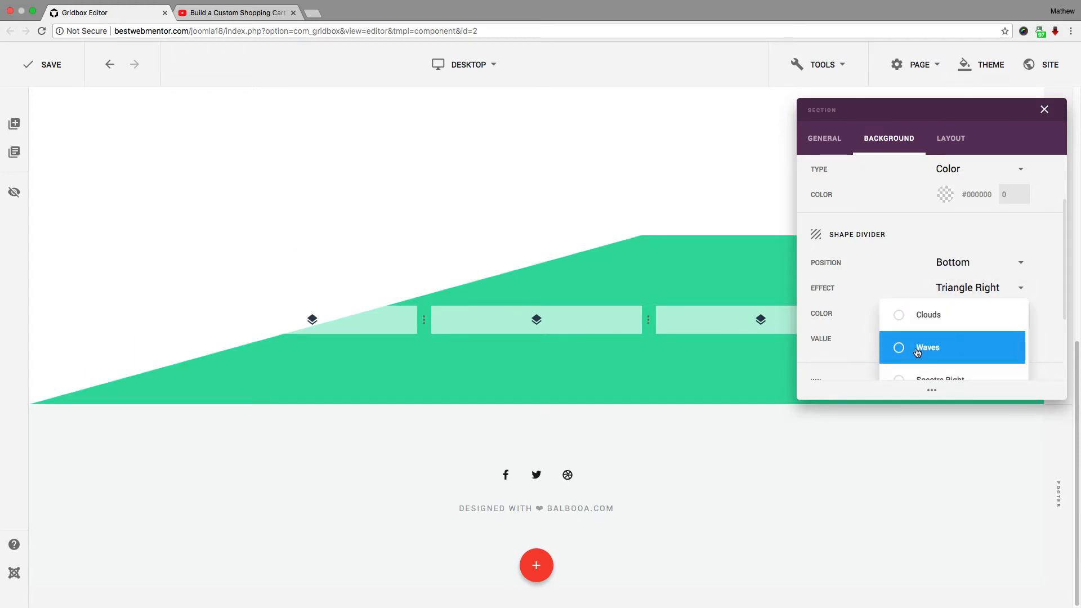
click(929, 346)
click(956, 290)
scroll(955, 337, down, 3)
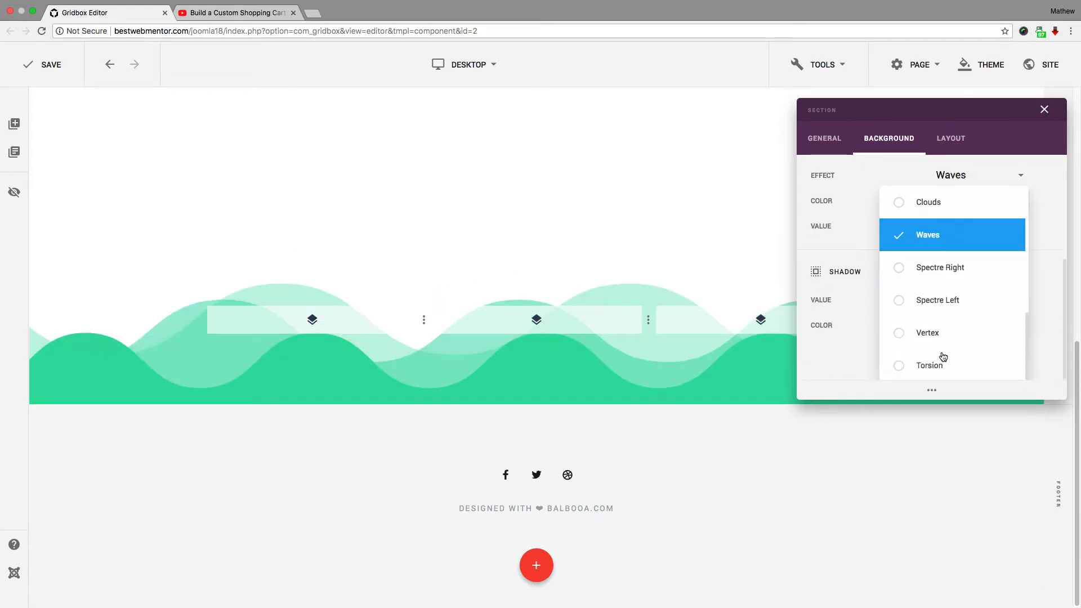
click(900, 332)
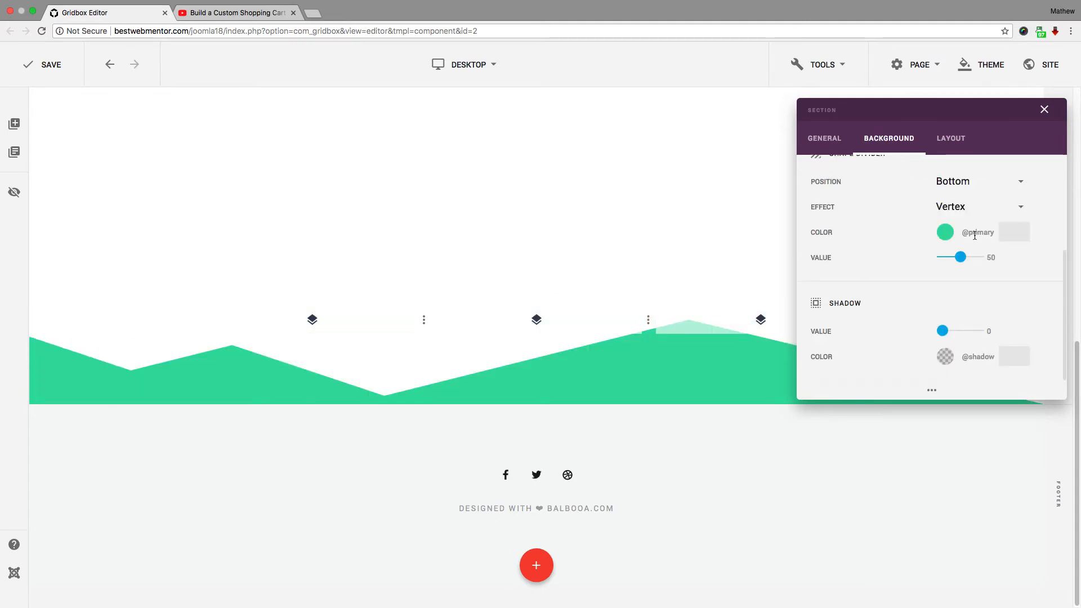
click(968, 208)
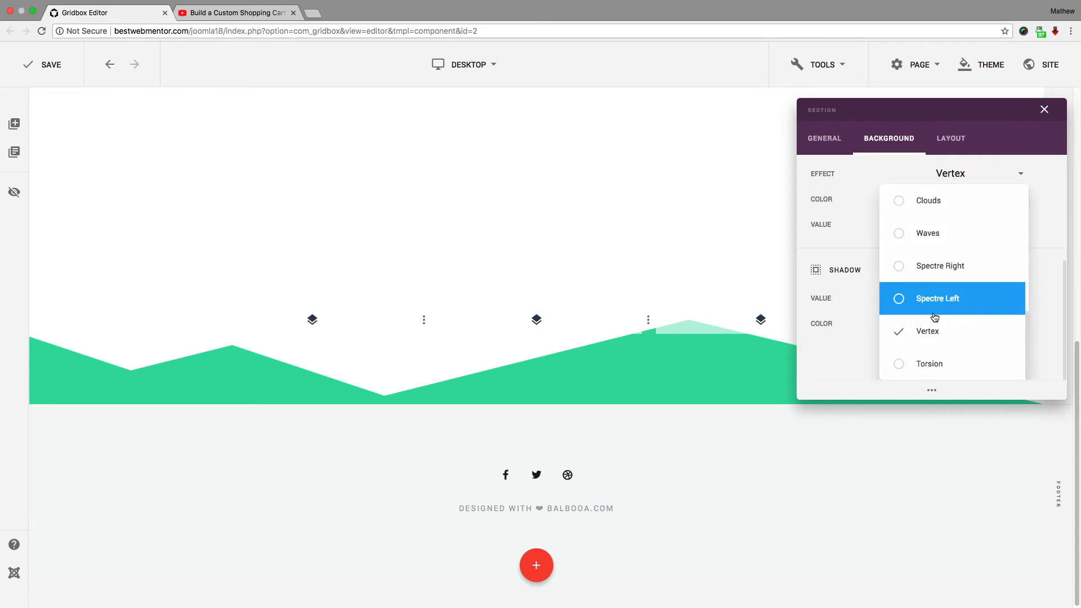
click(903, 269)
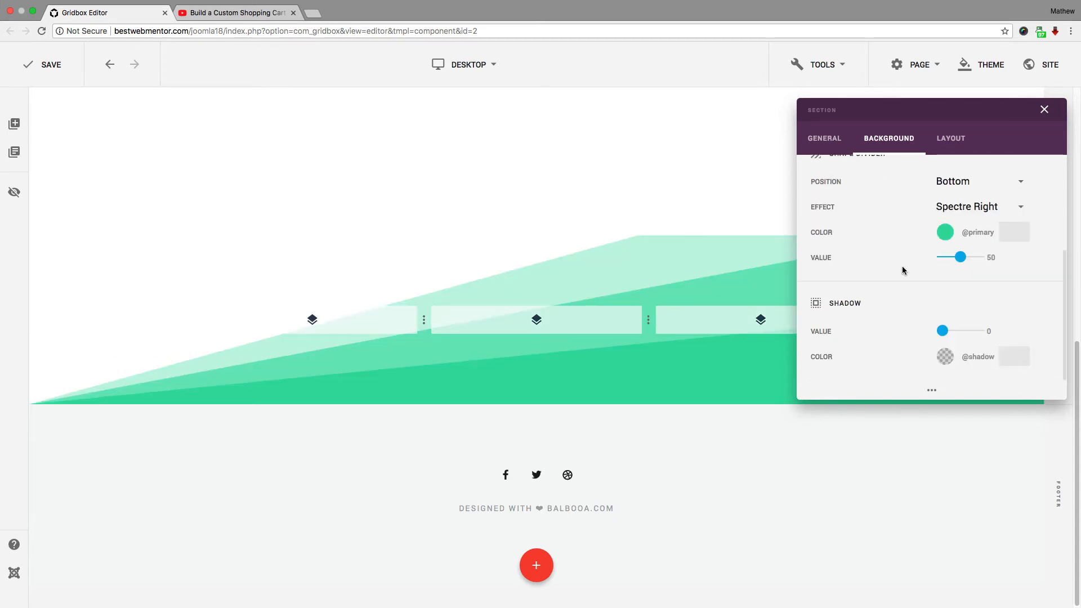
- Set the section's bottom shape divider effect to Clouds and reduce its value to 13
click(966, 208)
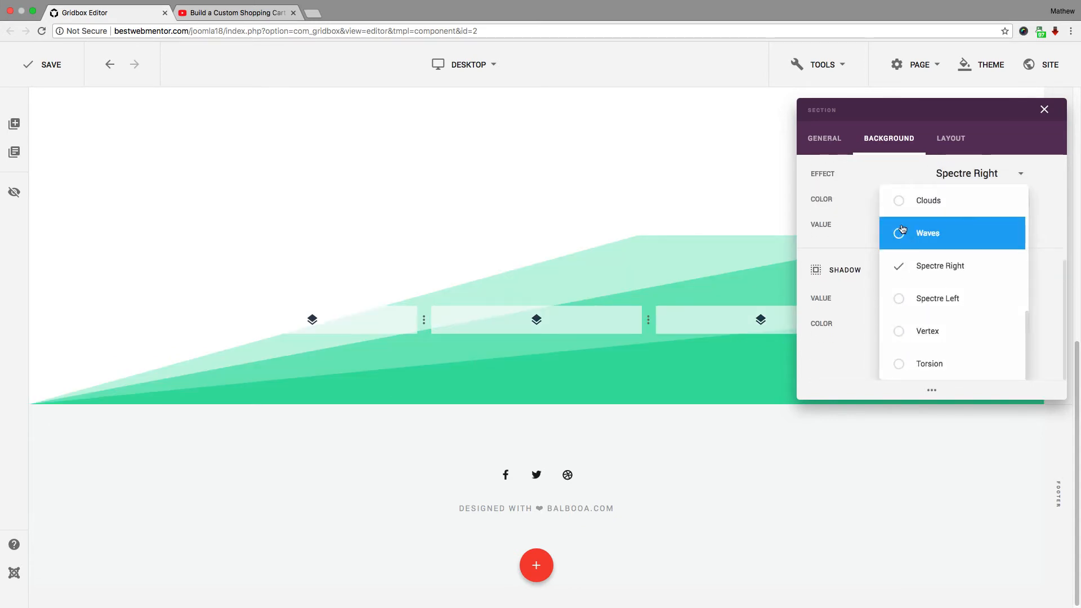
click(898, 203)
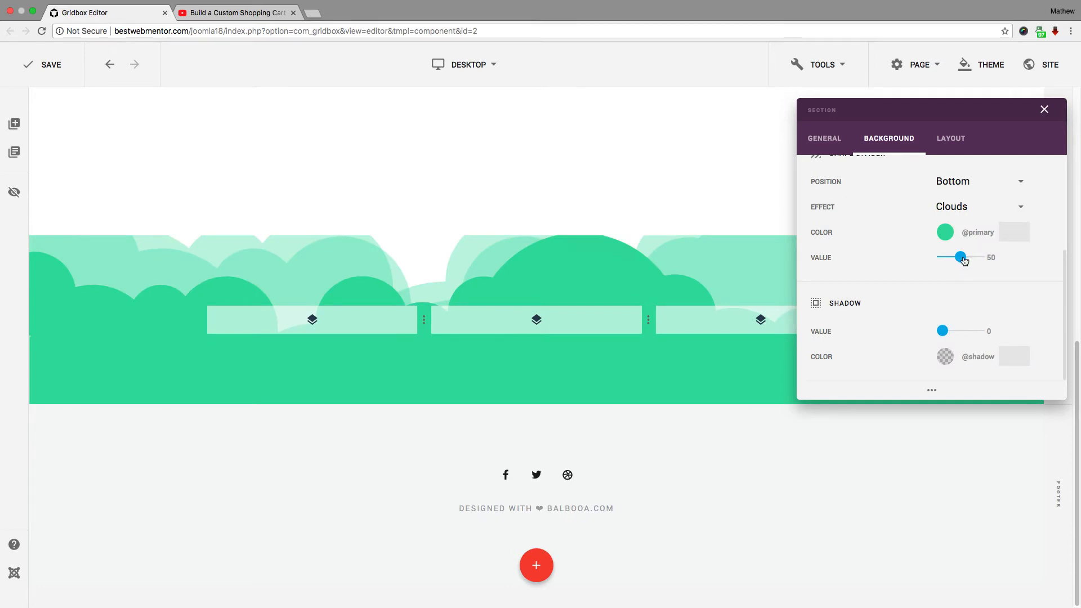
mouse_move(961, 257)
mouse_down()
mouse_move(946, 258)
mouse_move(983, 254)
mouse_move(948, 264)
mouse_up()
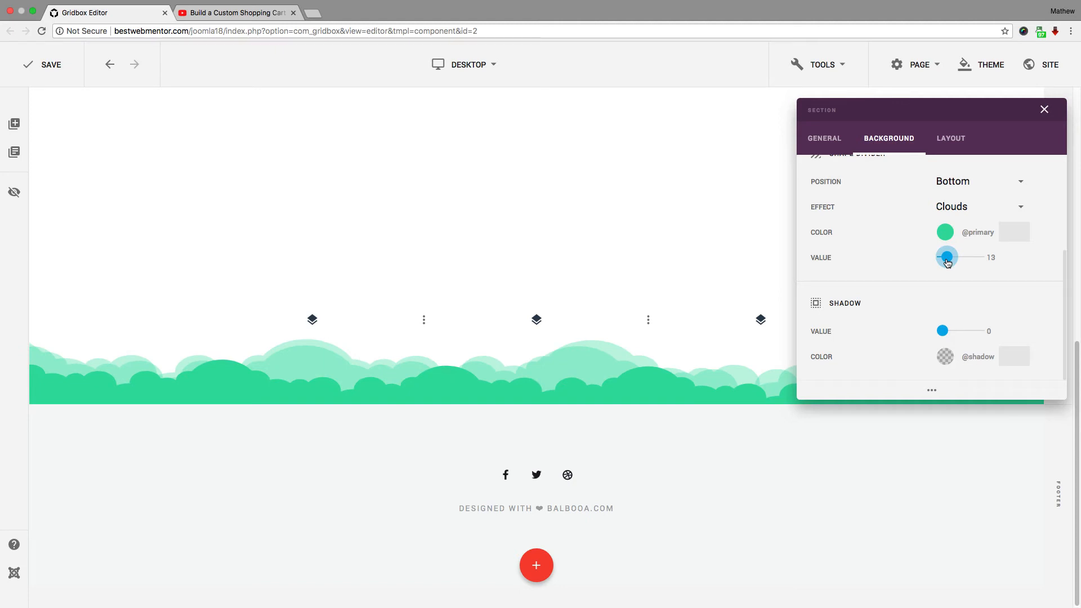
- Add a Clouds shape divider at the Top position of the section
scroll(956, 258, up, 1)
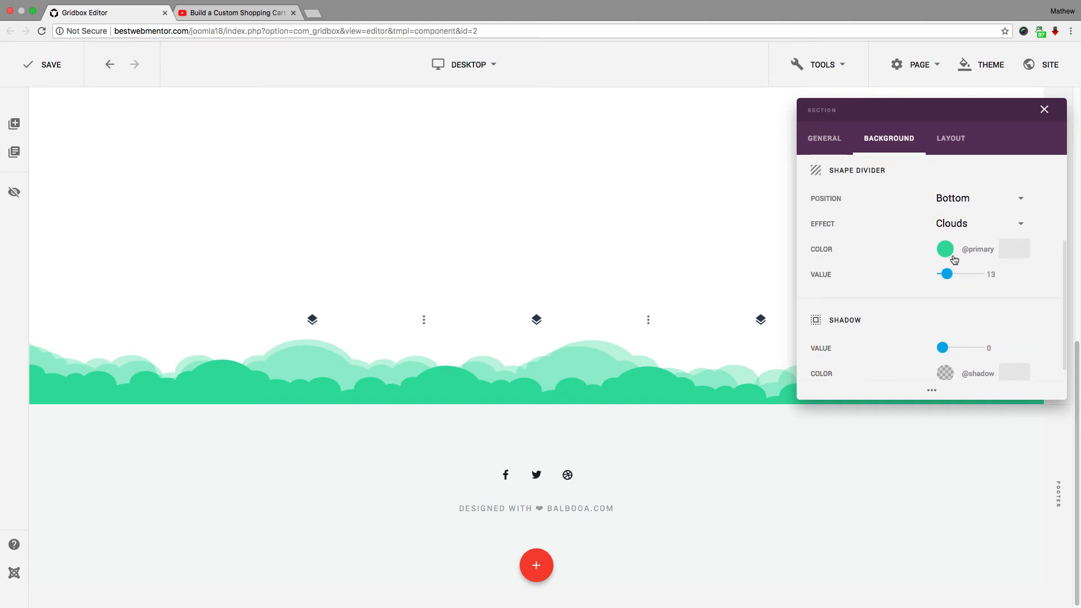
click(960, 197)
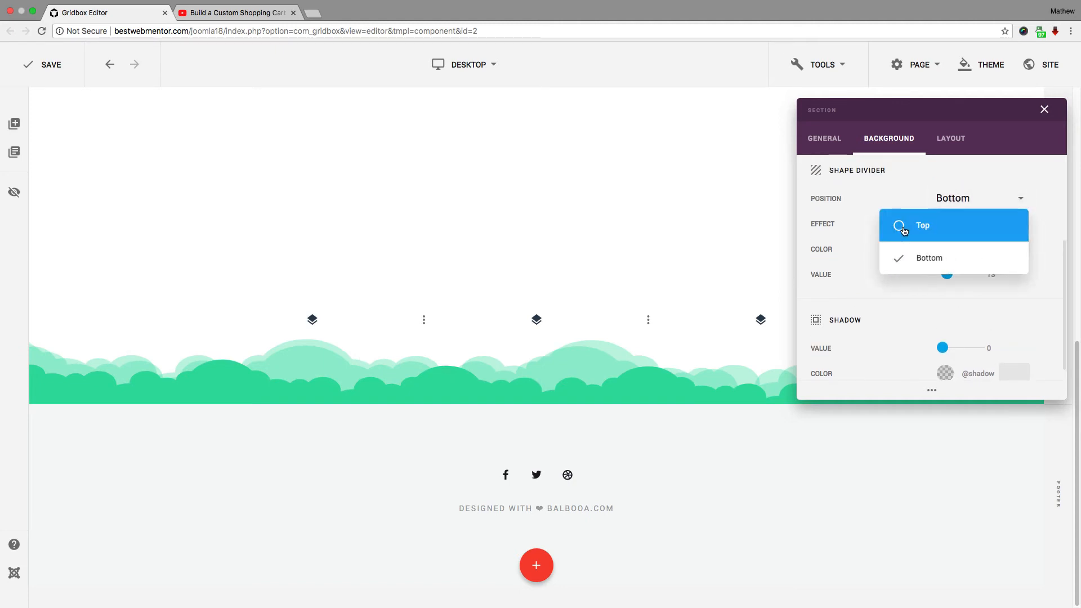
click(898, 221)
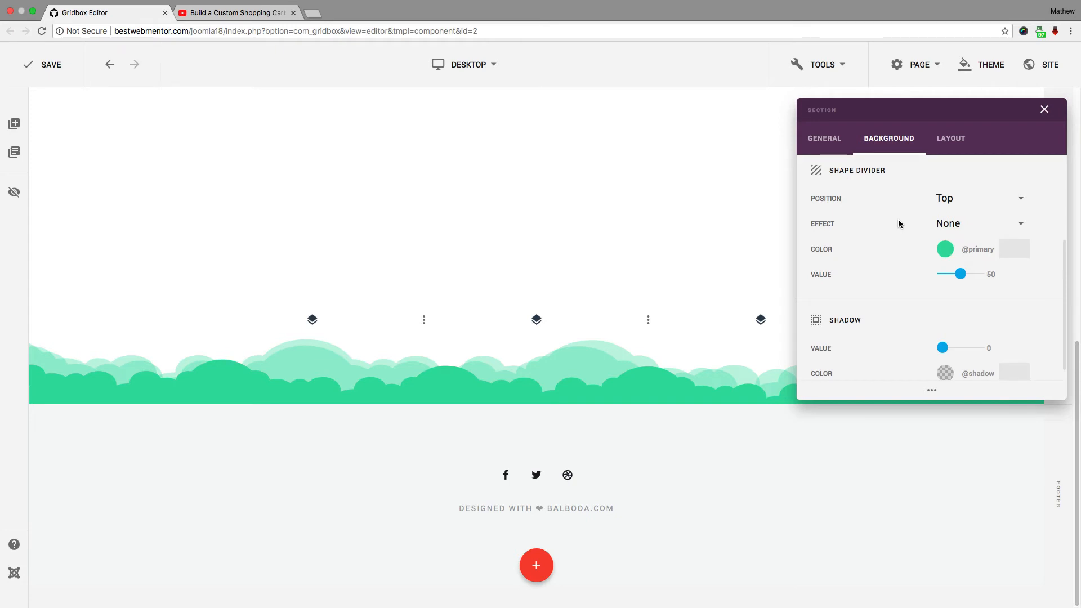
click(940, 226)
click(903, 255)
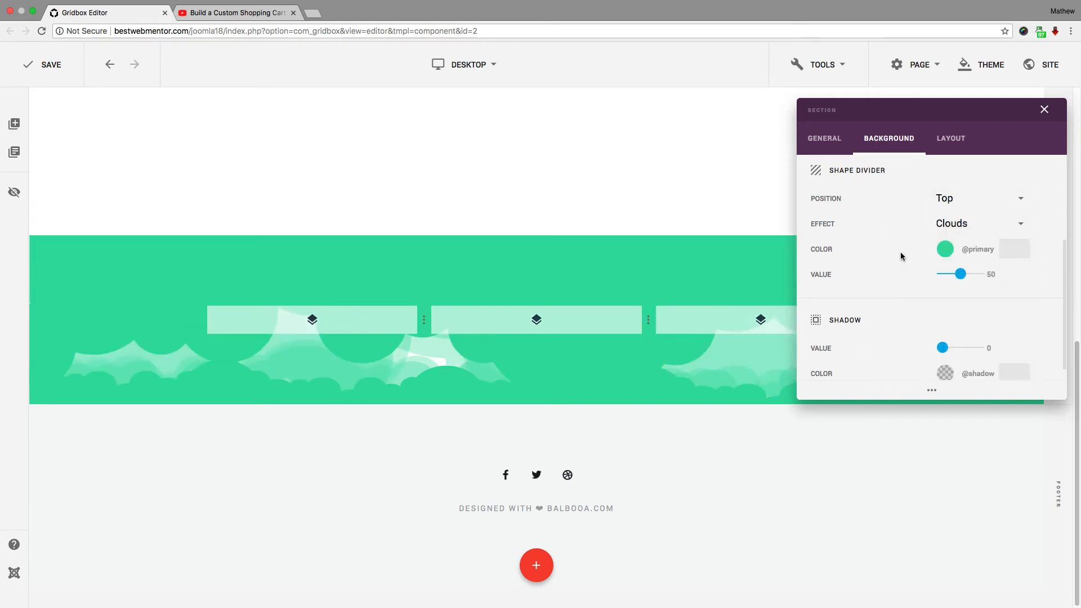
- Change the section's bottom shape divider effect to Spectre Right and close the section settings
click(937, 193)
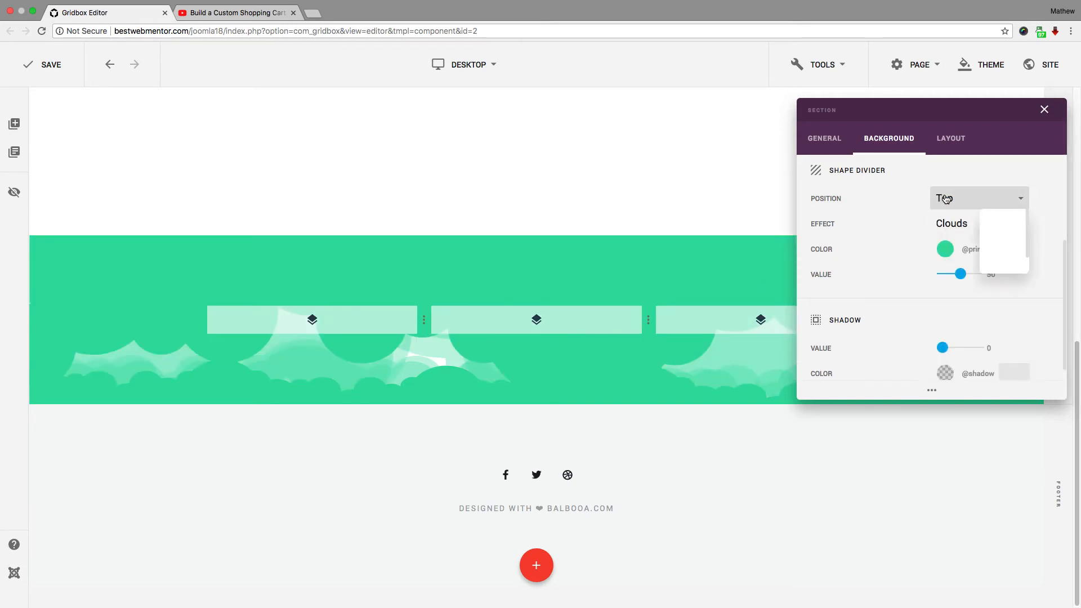
click(897, 255)
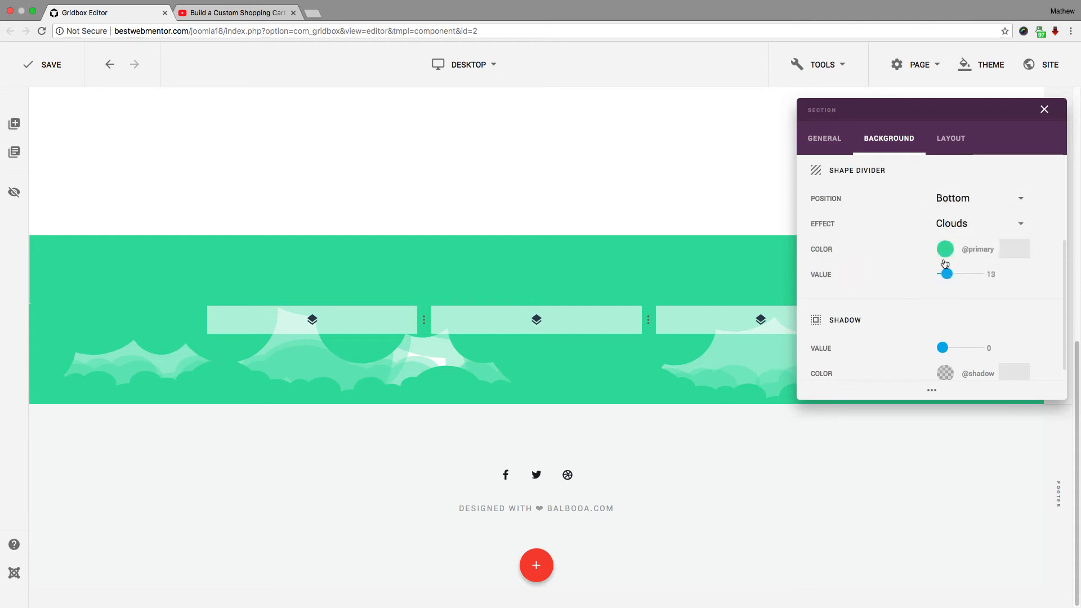
click(968, 226)
click(934, 309)
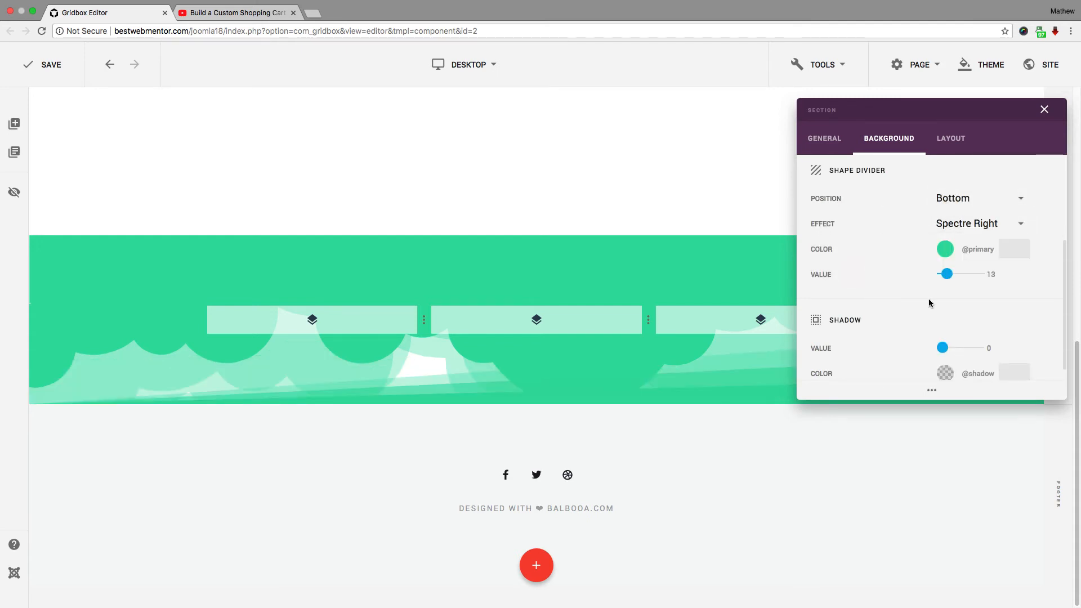
scroll(927, 287, up, 3)
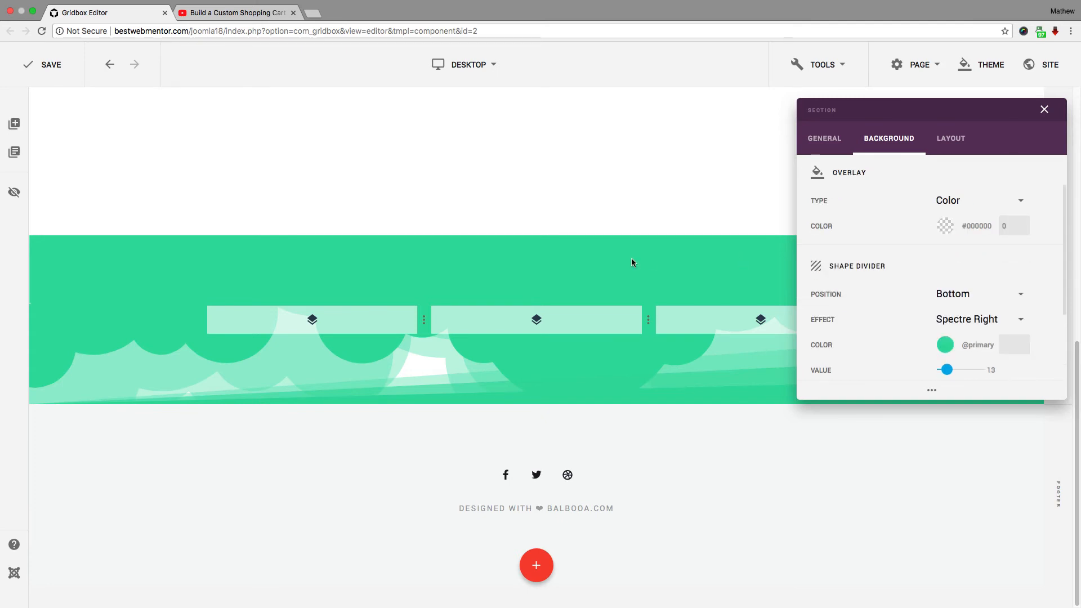
click(1045, 111)
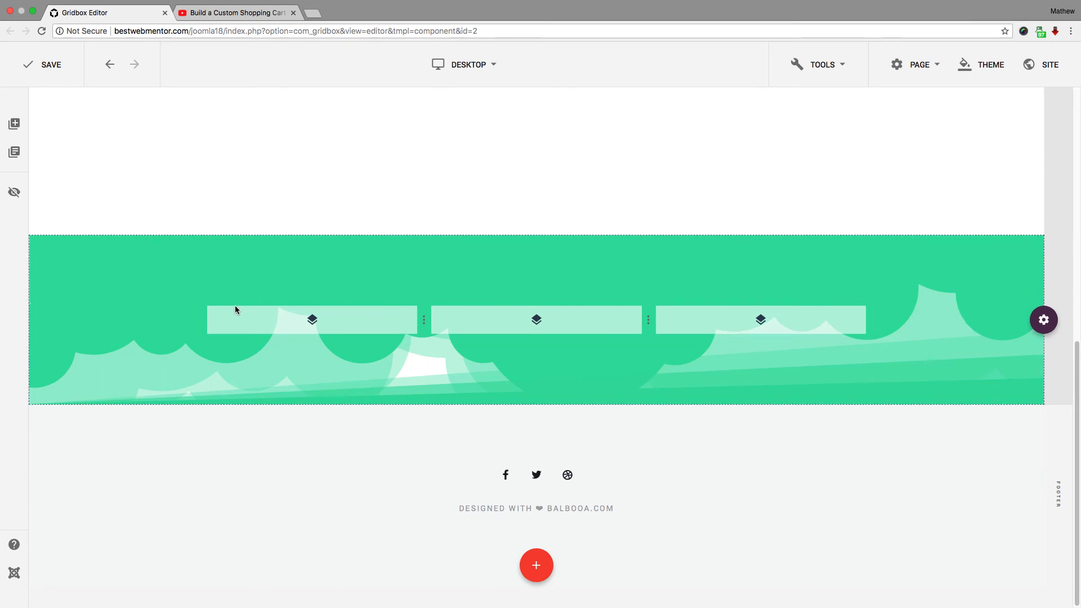
- Open the settings of the section's three-column row and set its bottom shape divider effect to Waves
mouse_move(237, 307)
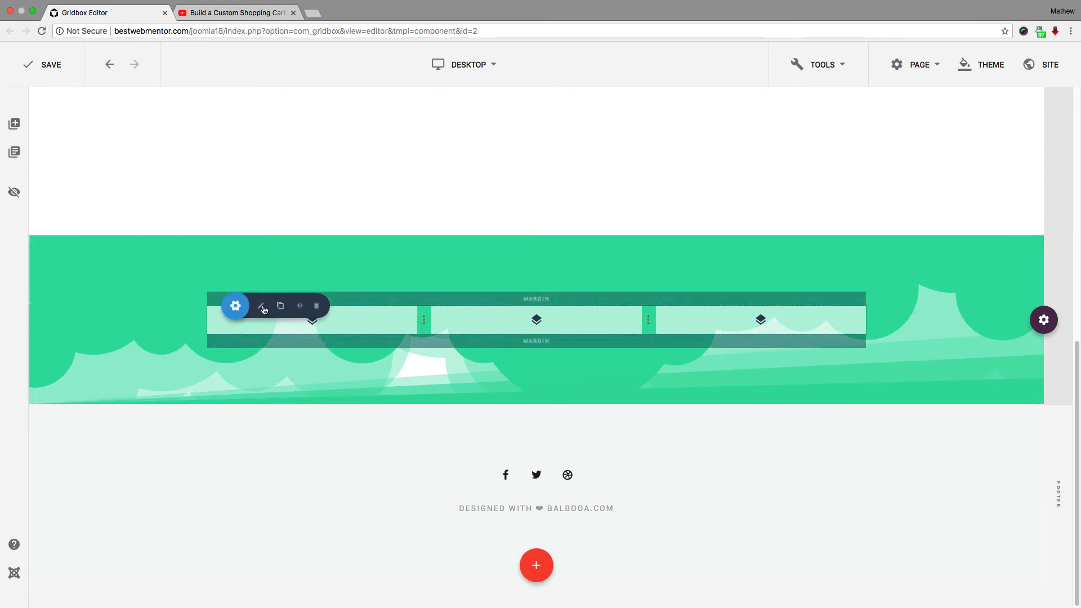
click(262, 306)
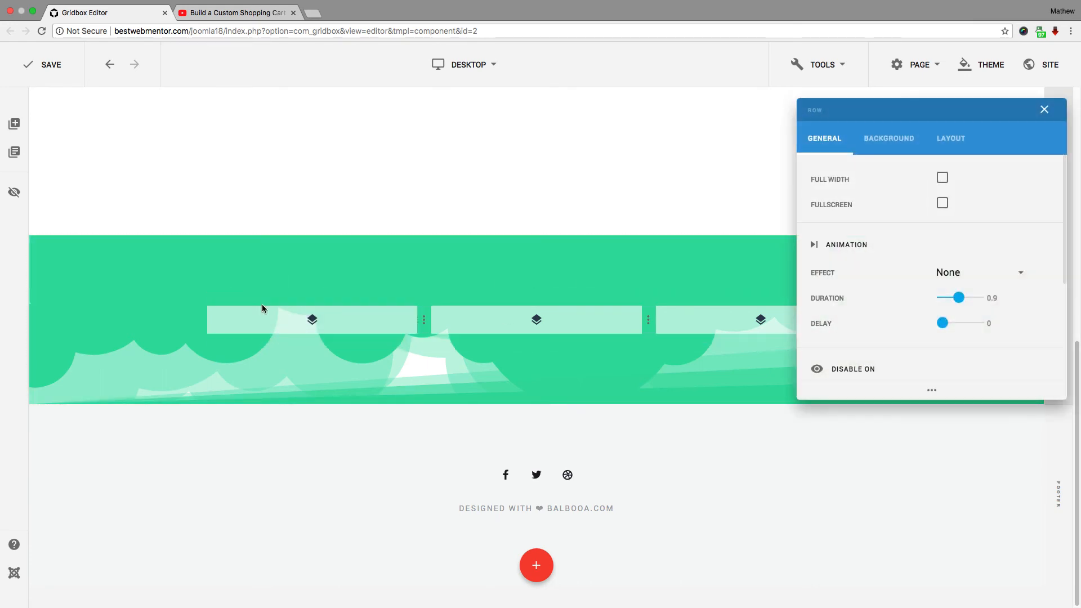
click(939, 145)
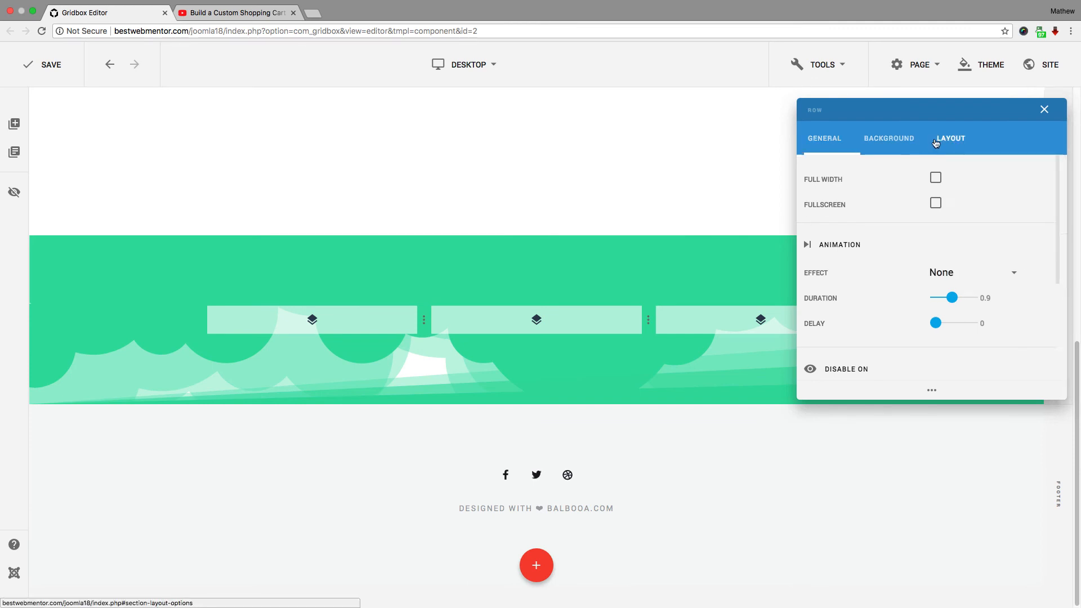
click(890, 139)
scroll(934, 251, down, 1)
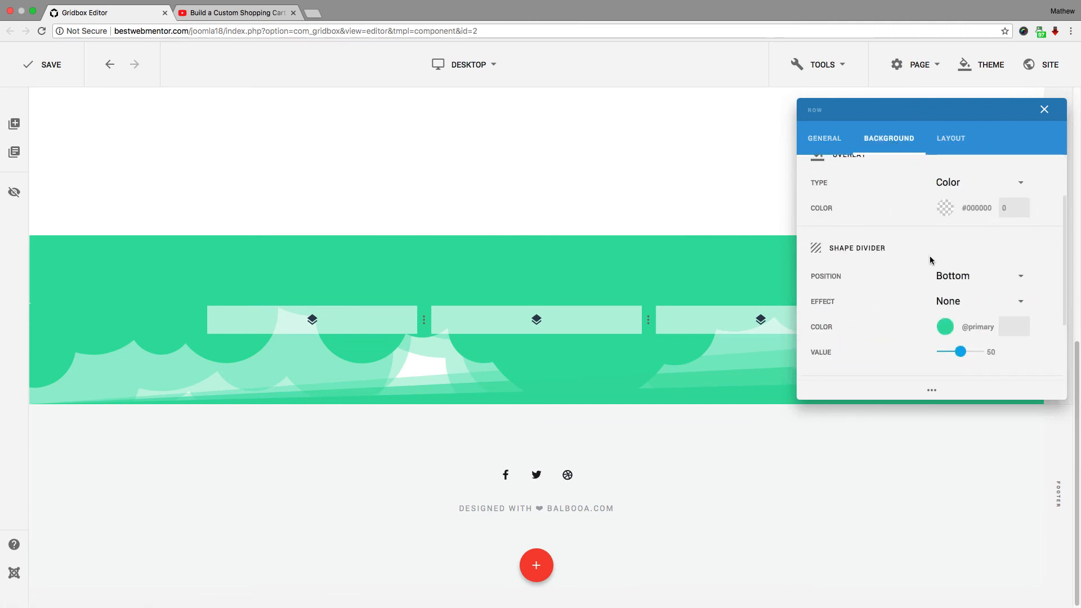
click(959, 274)
click(953, 277)
click(960, 302)
click(918, 360)
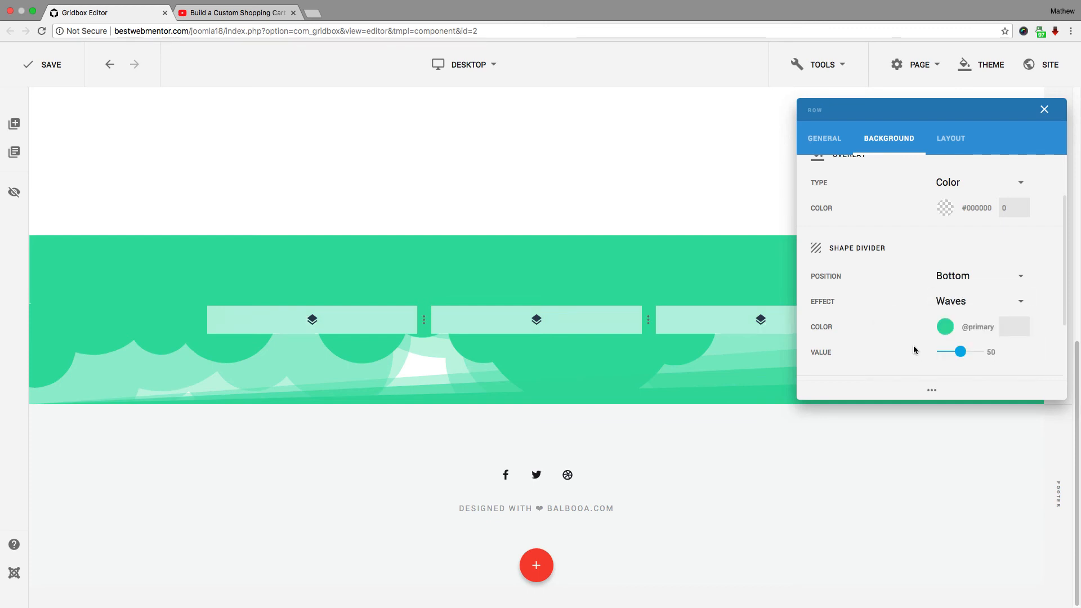
- Set the row's shape divider color to black (#000000)
click(969, 326)
click(831, 355)
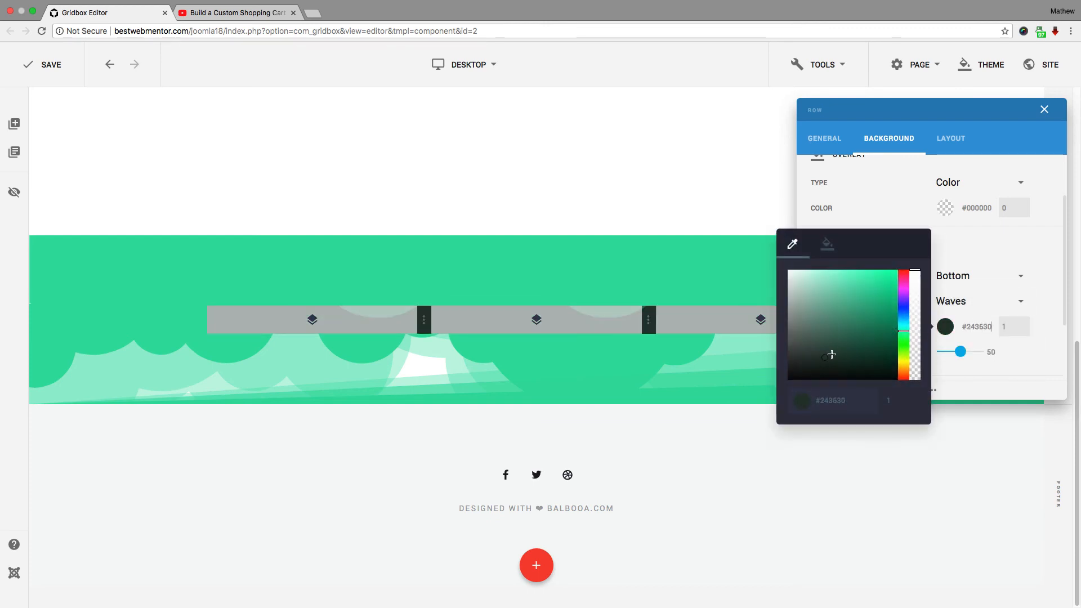
click(863, 378)
click(882, 328)
click(876, 378)
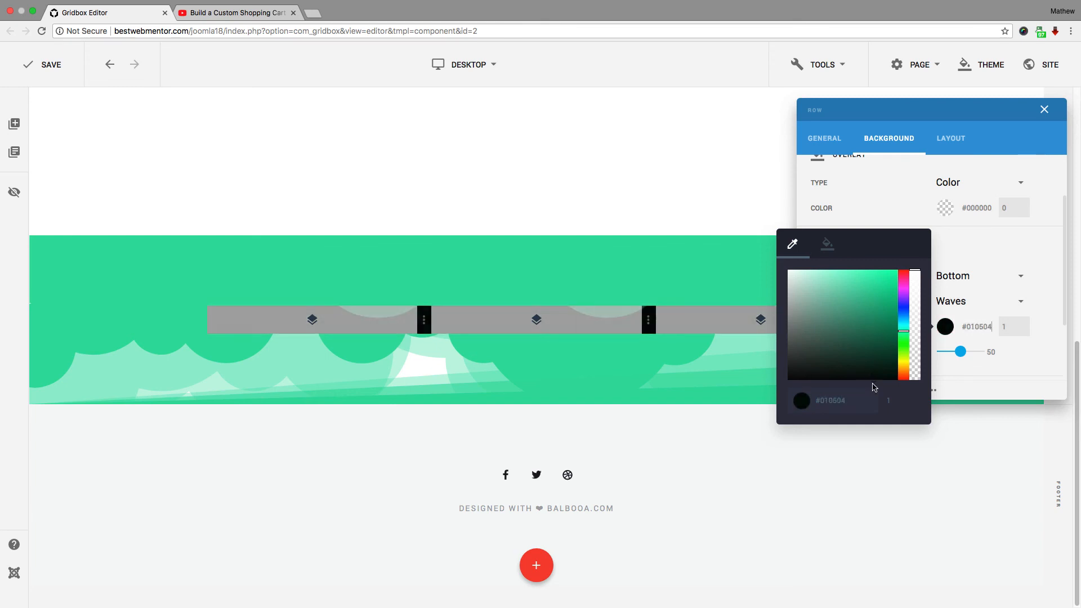
click(956, 248)
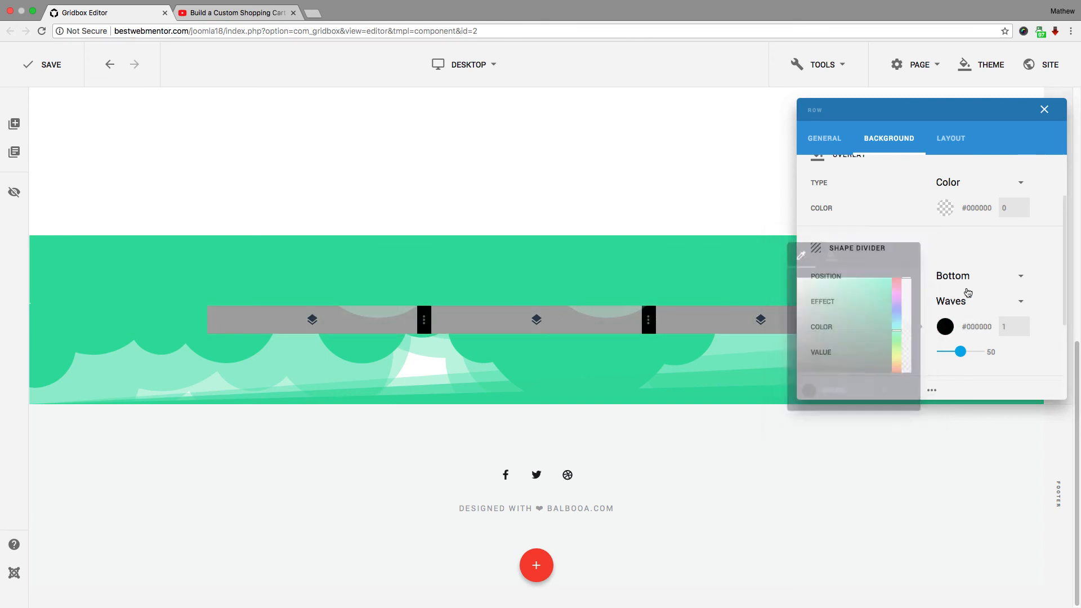
- Change the row's bottom shape divider effect to Spectre Left
click(957, 301)
click(925, 342)
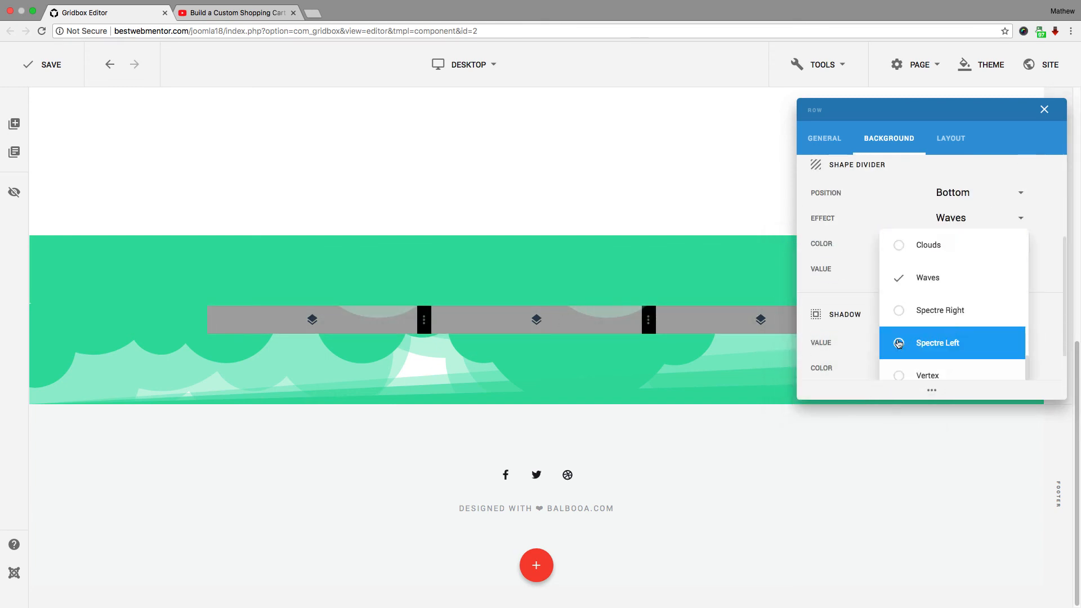